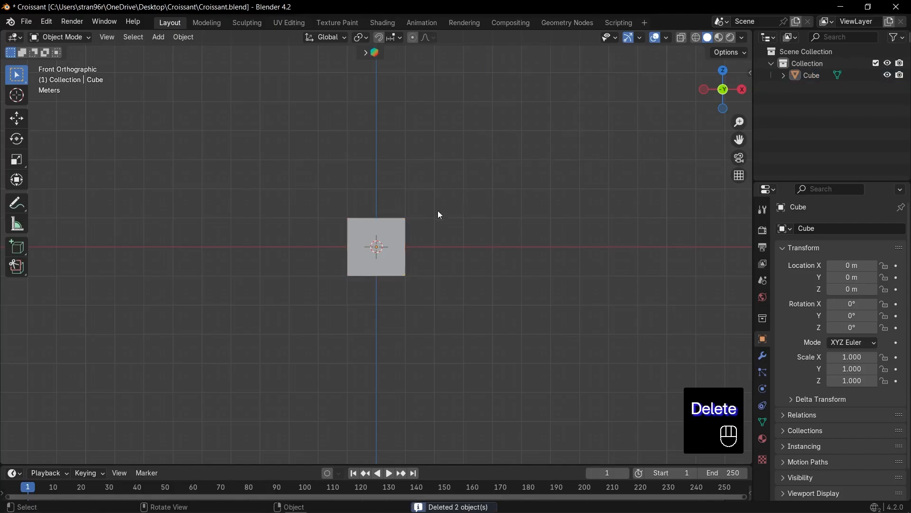
Apply Auto Mirror across the X axis to the cube and show its modifier settings
{"action": "left_click", "coordinate": [403, 225]}
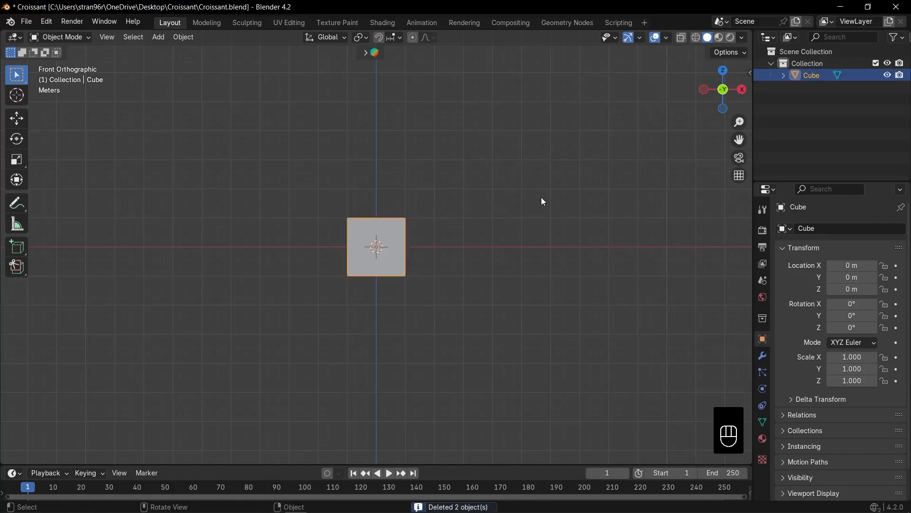
{"action": "key", "text": "n"}
{"action": "left_click", "coordinate": [747, 153]}
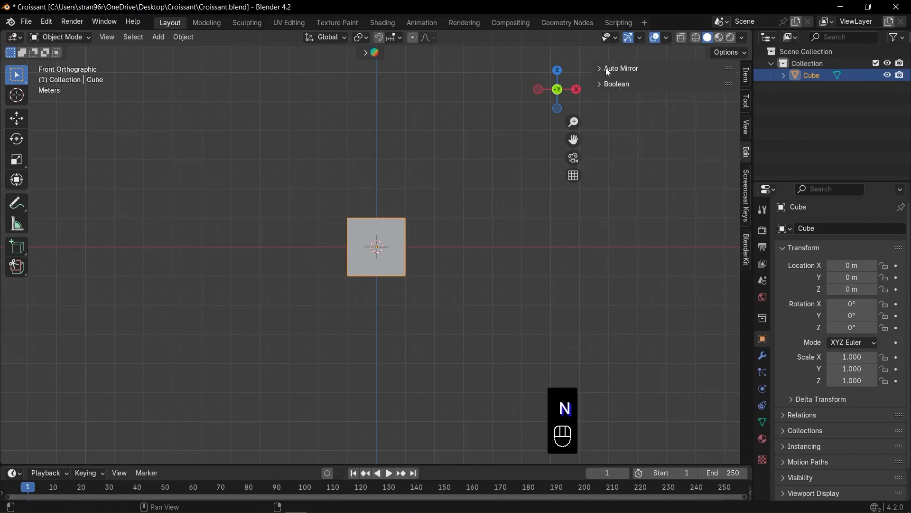
{"action": "left_click", "coordinate": [612, 69]}
{"action": "left_click", "coordinate": [663, 90]}
{"action": "key", "text": "n"}
{"action": "left_click", "coordinate": [763, 355]}
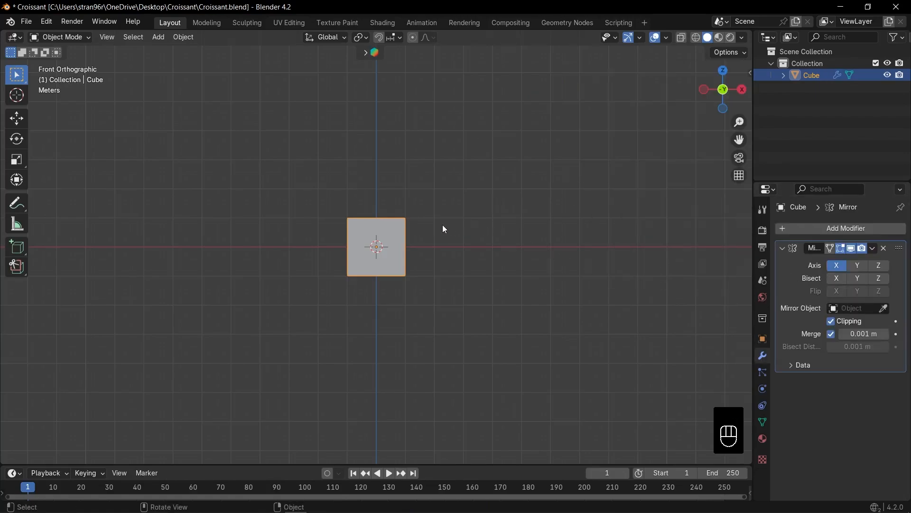
In face editing, inset the cube's +X end face and extrude it outward to form a smaller second segment
{"action": "middle_click_drag", "start_coordinate": [444, 228], "coordinate": [405, 252]}
{"action": "scroll", "coordinate": [506, 276], "scroll_direction": "up", "scroll_amount": 3}
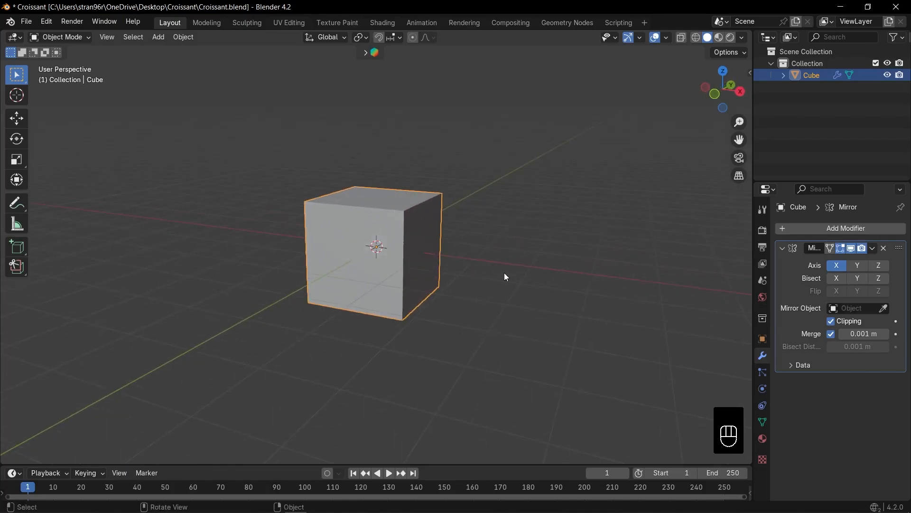
{"action": "scroll", "coordinate": [506, 276], "scroll_direction": "down", "scroll_amount": 2}
{"action": "key", "text": "Tab"}
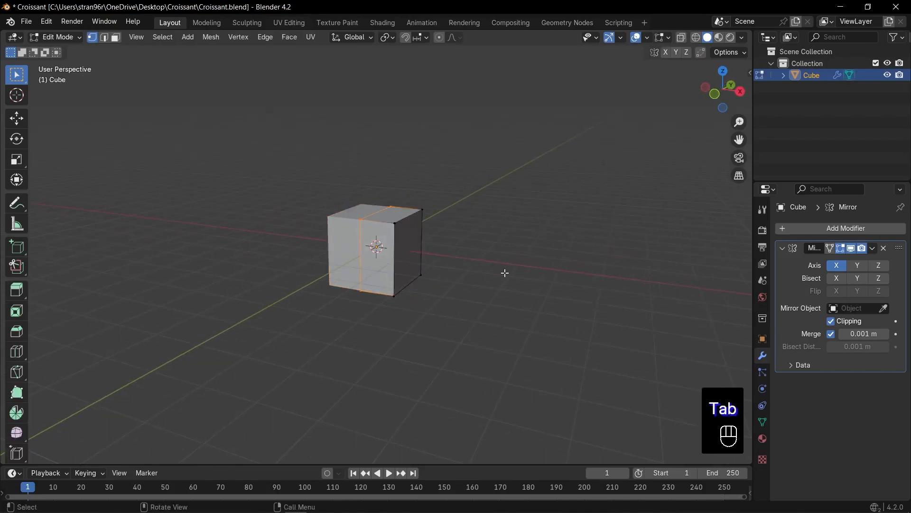
{"action": "middle_click_drag", "start_coordinate": [505, 273], "coordinate": [437, 261]}
{"action": "key", "text": "3"}
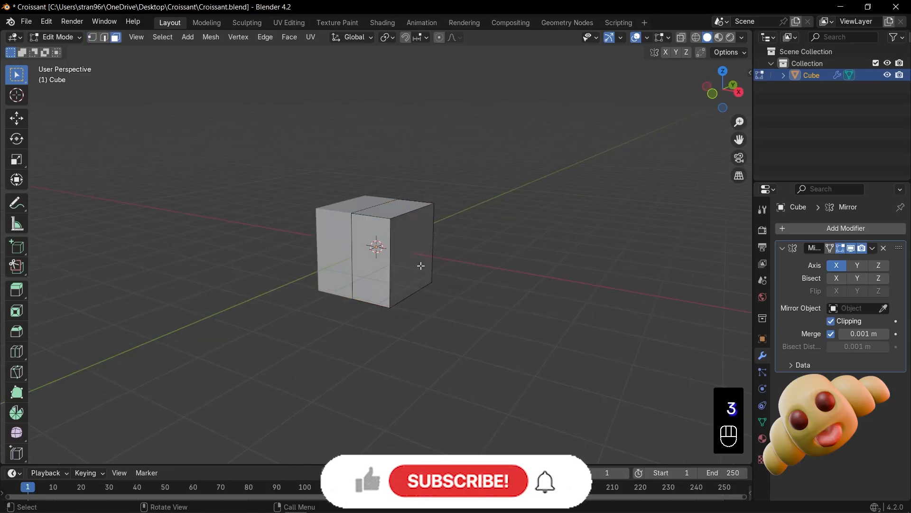
{"action": "left_click", "coordinate": [416, 257]}
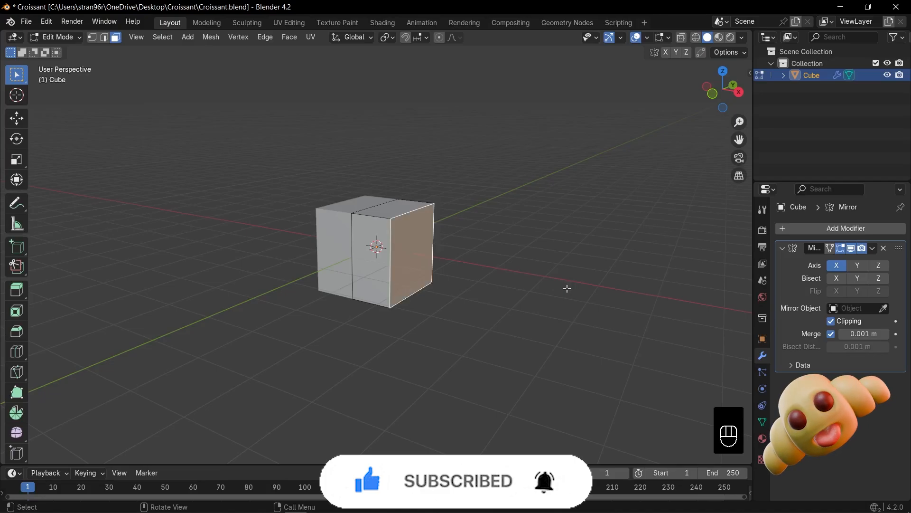
{"action": "key", "text": "i"}
{"action": "left_click", "coordinate": [550, 286]}
{"action": "key", "text": "e"}
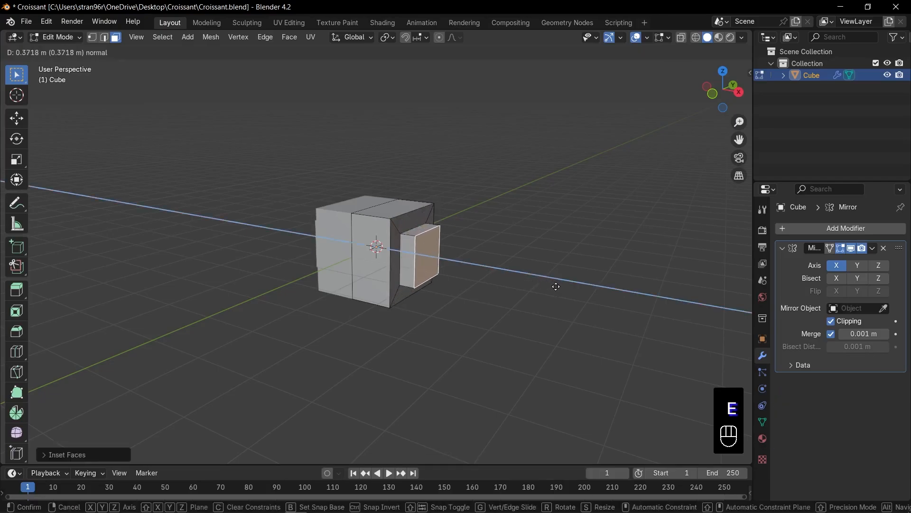
{"action": "left_click", "coordinate": [572, 290]}
Inset the second segment's end face by about 0.22 m and extrude it outward as a smaller tip segment
{"action": "key", "text": "i"}
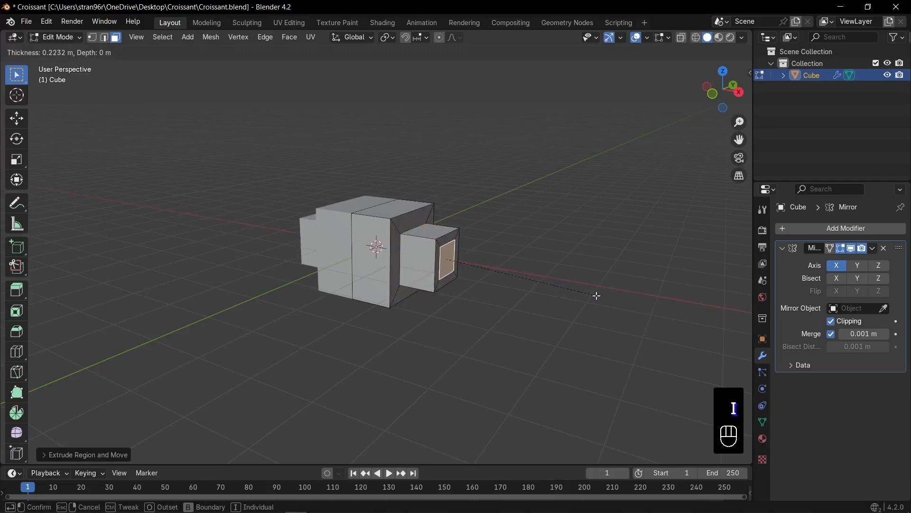
{"action": "left_click", "coordinate": [596, 295]}
{"action": "key", "text": "e"}
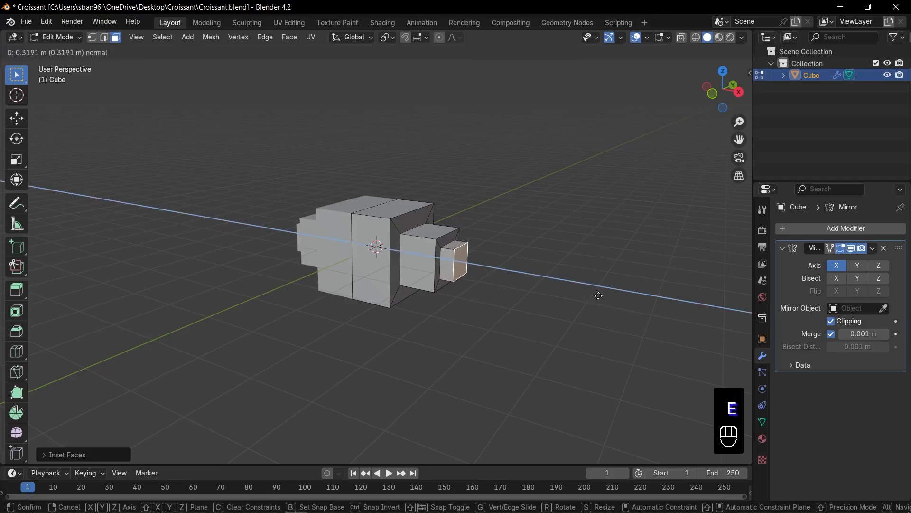
{"action": "left_click", "coordinate": [612, 300]}
Add a centred loop cut running lengthwise over the top and bottom of all segments and scale it about 1.34 along Z
{"action": "key", "text": "KP_1"}
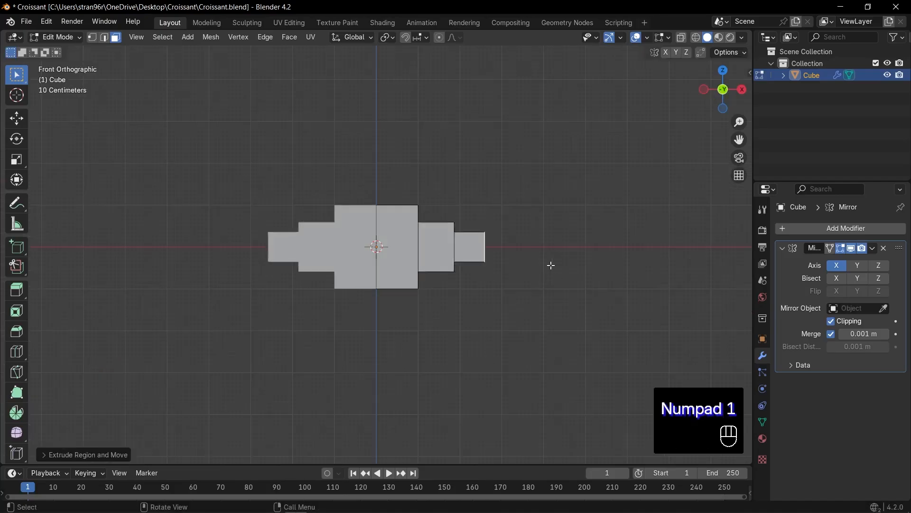
{"action": "middle_click_drag", "start_coordinate": [550, 264], "coordinate": [487, 265]}
{"action": "key", "text": "ctrl+r"}
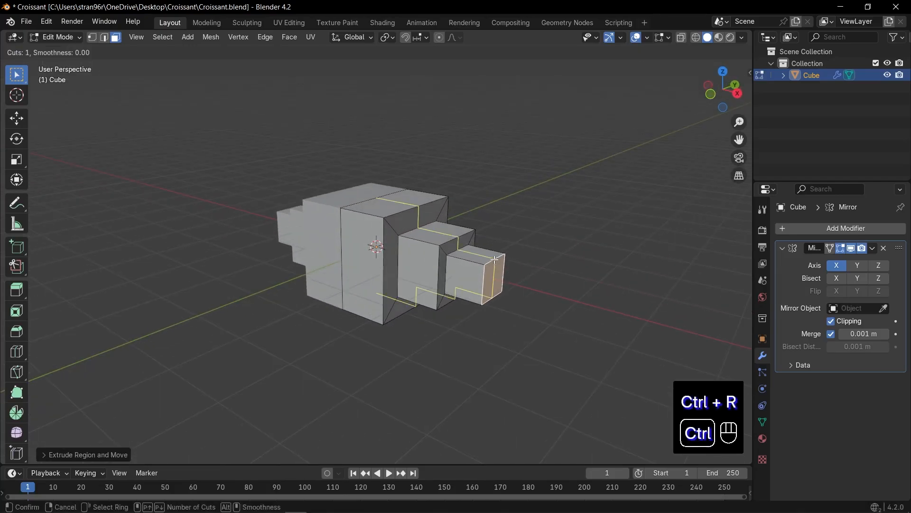
{"action": "left_click", "coordinate": [494, 259]}
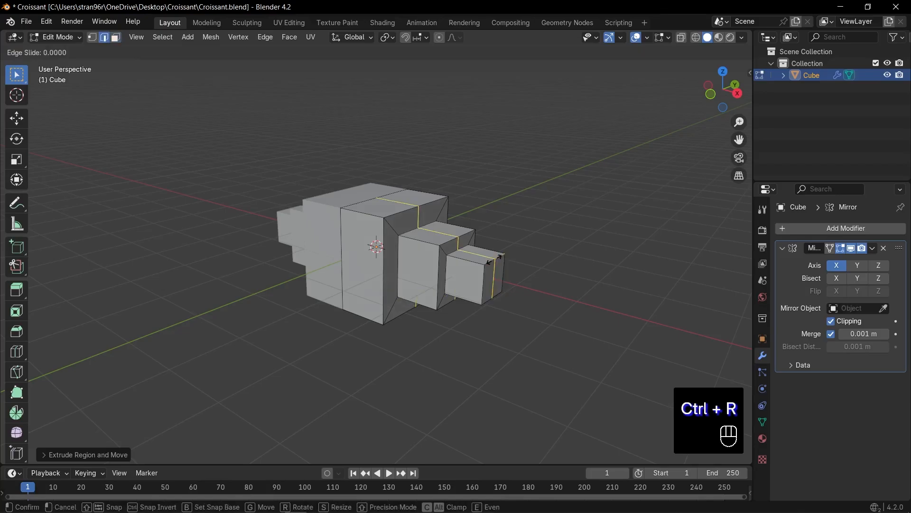
{"action": "right_click", "coordinate": [494, 259]}
{"action": "key", "text": "s"}
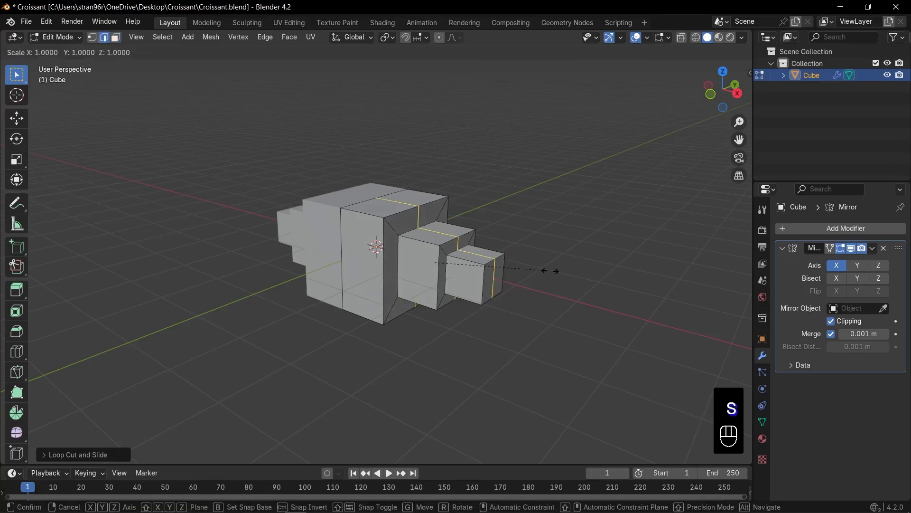
{"action": "key", "text": "z"}
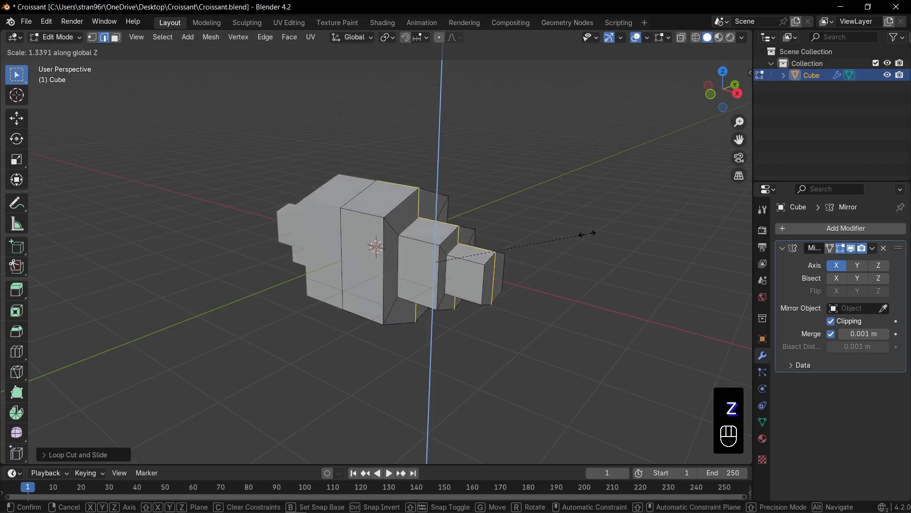
{"action": "left_click", "coordinate": [587, 233]}
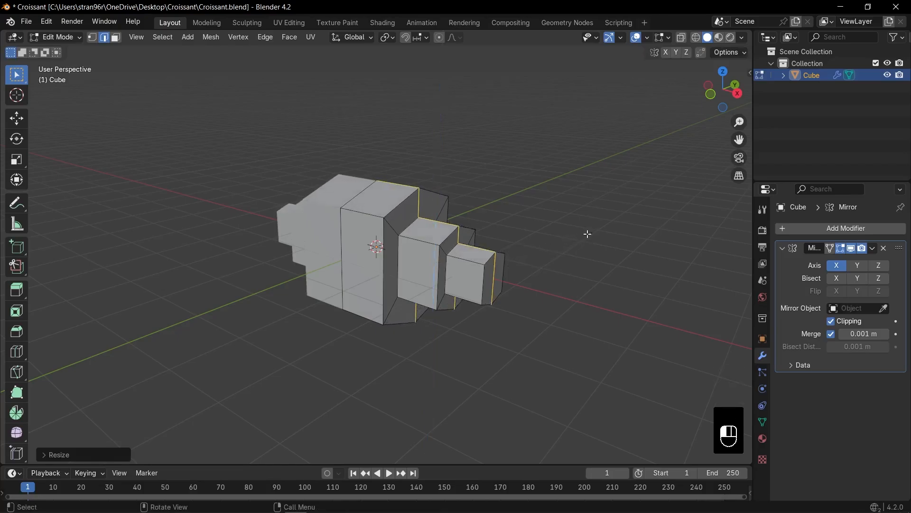
Add a centred horizontal loop cut along the sides of all segments and scale it about 1.26 along Y
{"action": "key", "text": "ctrl+r"}
{"action": "left_click", "coordinate": [481, 283]}
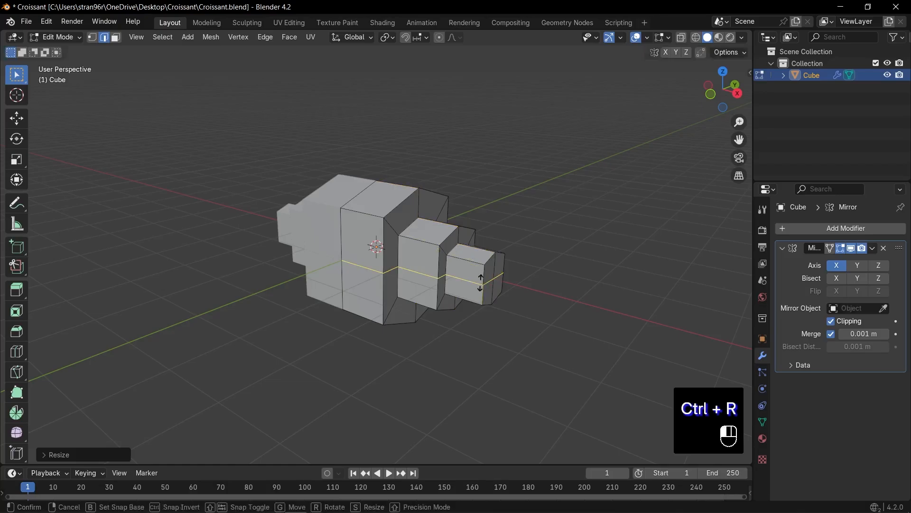
{"action": "right_click", "coordinate": [481, 283]}
{"action": "key", "text": "s"}
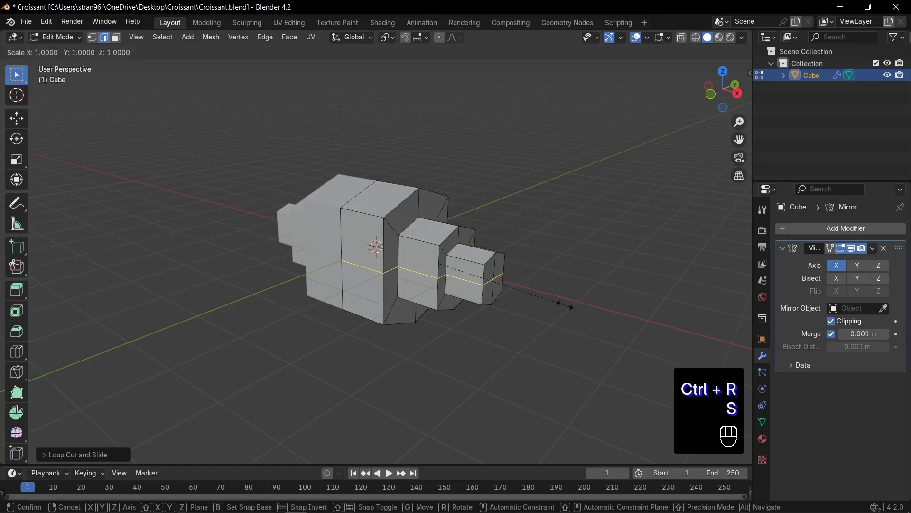
{"action": "key", "text": "y"}
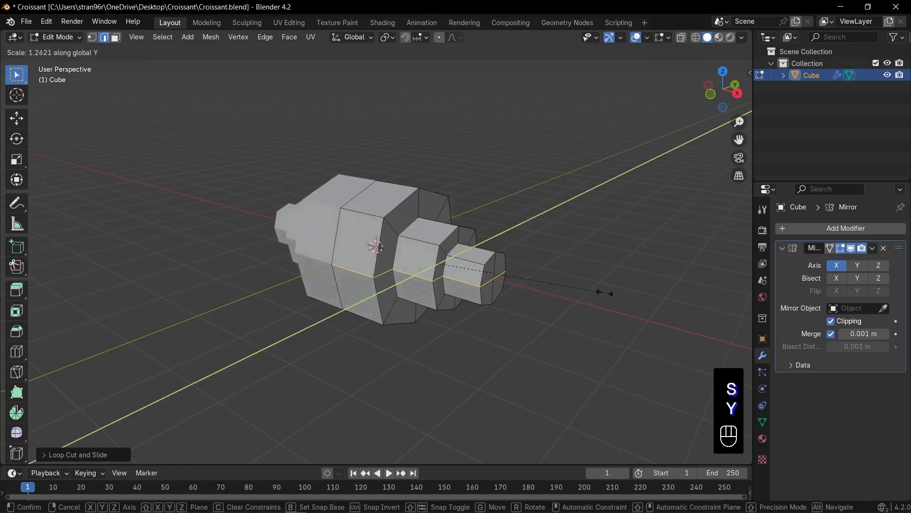
{"action": "left_click", "coordinate": [607, 290]}
Select the edge loop at the body's mirror centre and scale it up to bulge the large segment
{"action": "middle_click_drag", "start_coordinate": [609, 289], "coordinate": [403, 349]}
{"action": "mouse_move", "coordinate": [465, 328]}
{"action": "middle_mouse_down"}
{"action": "mouse_move", "coordinate": [546, 332]}
{"action": "mouse_move", "coordinate": [379, 332]}
{"action": "mouse_move", "coordinate": [435, 350]}
{"action": "mouse_move", "coordinate": [466, 327]}
{"action": "middle_mouse_up"}
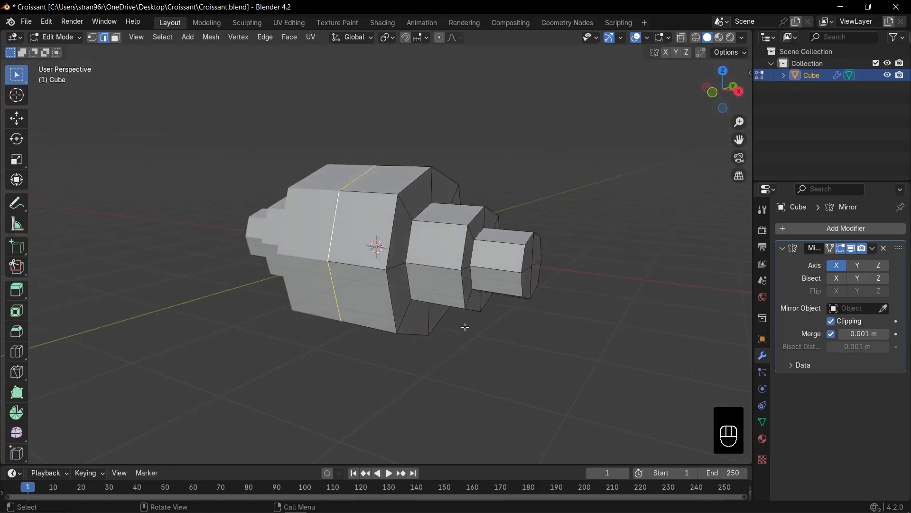
{"action": "key", "text": "s"}
{"action": "left_click", "coordinate": [491, 343]}
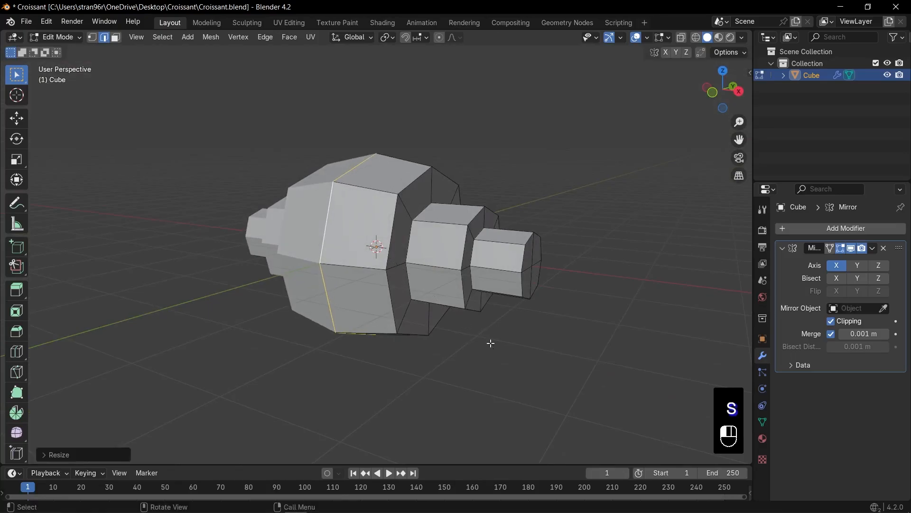
Add a centred loop cut around the second segment and scale it up to round the segment
{"action": "middle_click_drag", "start_coordinate": [470, 316], "coordinate": [497, 317]}
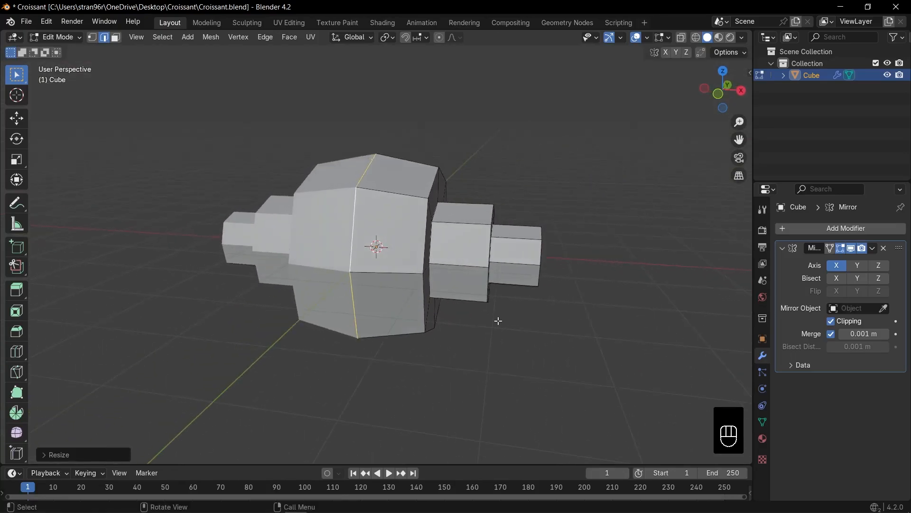
{"action": "key", "text": "ctrl"}
{"action": "key", "text": "ctrl+r"}
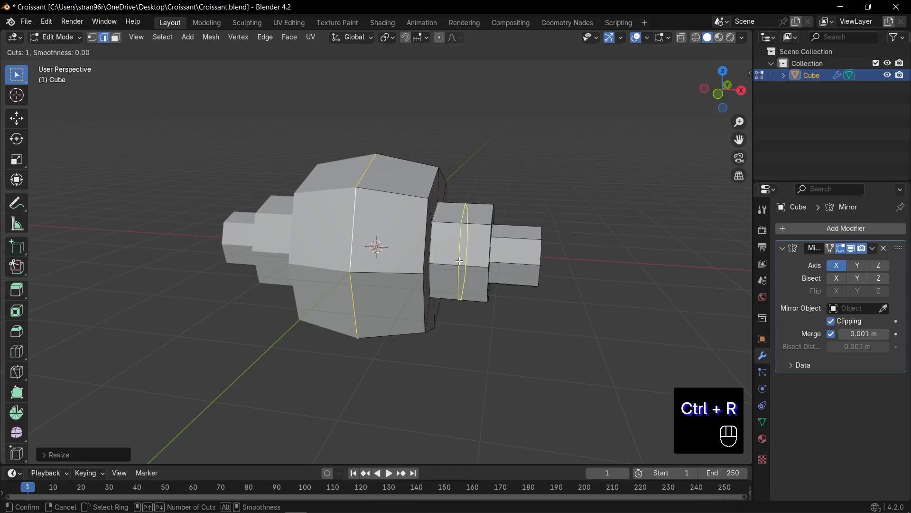
{"action": "left_click", "coordinate": [459, 261]}
{"action": "left_click", "coordinate": [458, 261]}
{"action": "key", "text": "s"}
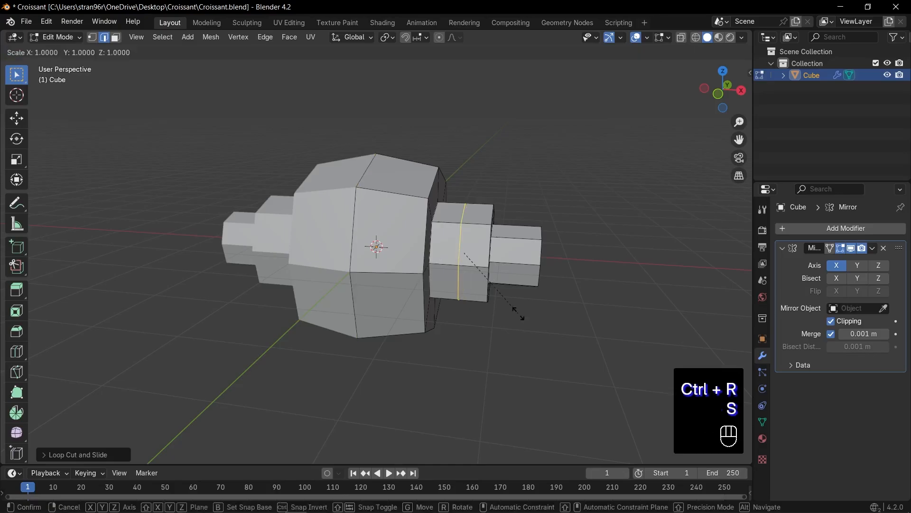
{"action": "left_click", "coordinate": [531, 318]}
Add a centred loop cut around the tip segment and scale it up to round the tip
{"action": "key", "text": "ctrl+r"}
{"action": "left_click", "coordinate": [512, 262]}
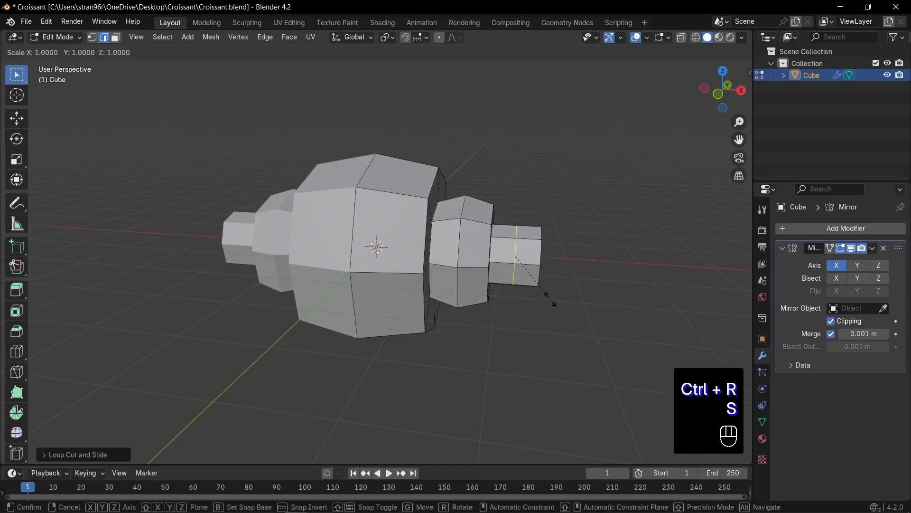
{"action": "left_click", "coordinate": [562, 304]}
{"action": "mouse_move", "coordinate": [566, 306]}
{"action": "middle_mouse_down"}
{"action": "mouse_move", "coordinate": [517, 306]}
{"action": "mouse_move", "coordinate": [569, 314]}
{"action": "middle_mouse_up"}
Leave mesh editing, collapse the Mirror modifier and add a Subdivision Surface modifier to the cube
{"action": "key", "text": "Tab"}
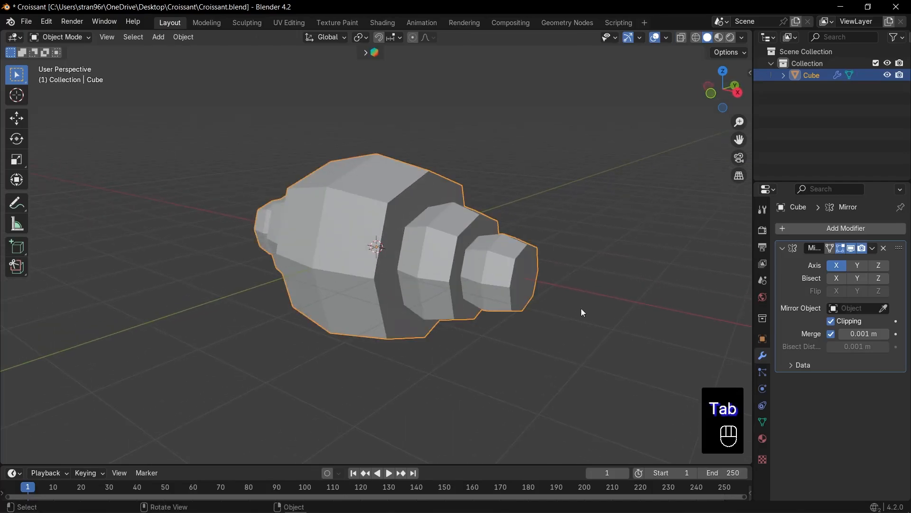
{"action": "left_click", "coordinate": [782, 248]}
{"action": "left_click", "coordinate": [794, 231]}
{"action": "type", "text": "sub"}
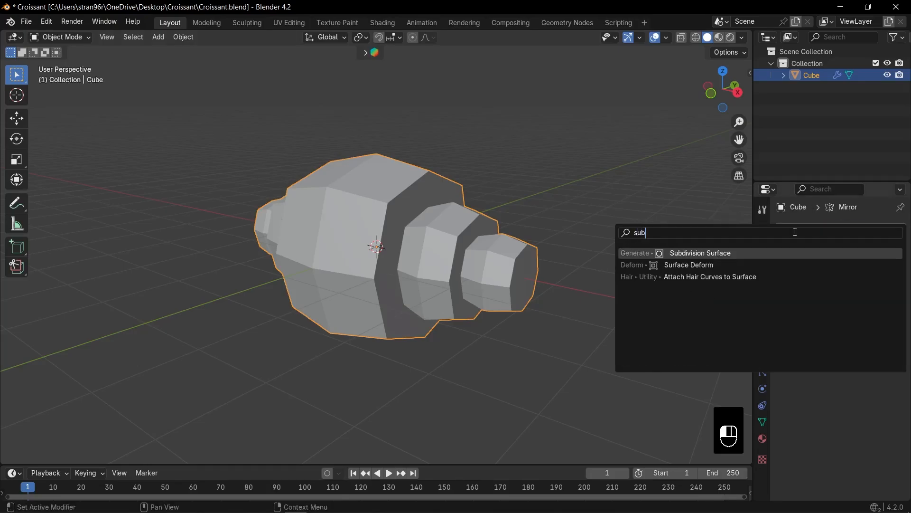
{"action": "key", "text": "Return"}
In front view, enlarge the large segment's centre edge loop by a scale of about 1.11
{"action": "middle_click_drag", "start_coordinate": [456, 285], "coordinate": [475, 273]}
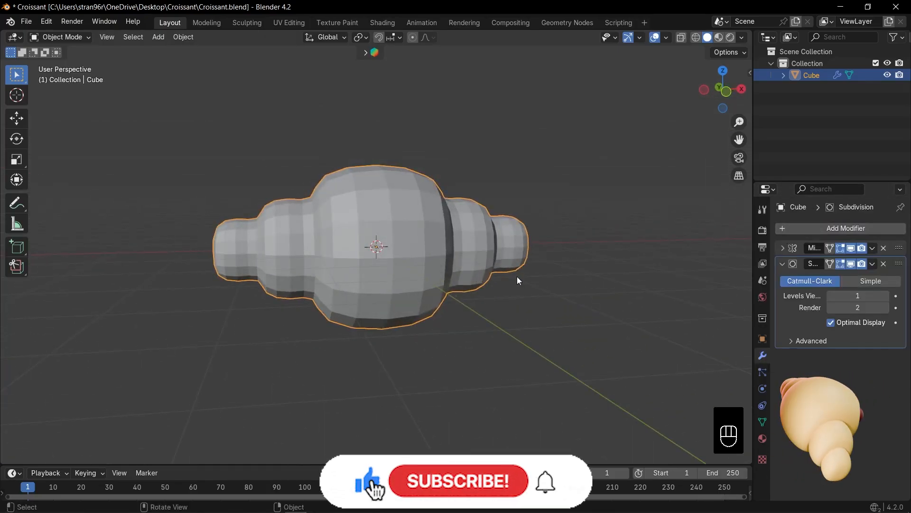
{"action": "key", "text": "KP_1"}
{"action": "scroll", "coordinate": [503, 266], "scroll_direction": "up", "scroll_amount": 2}
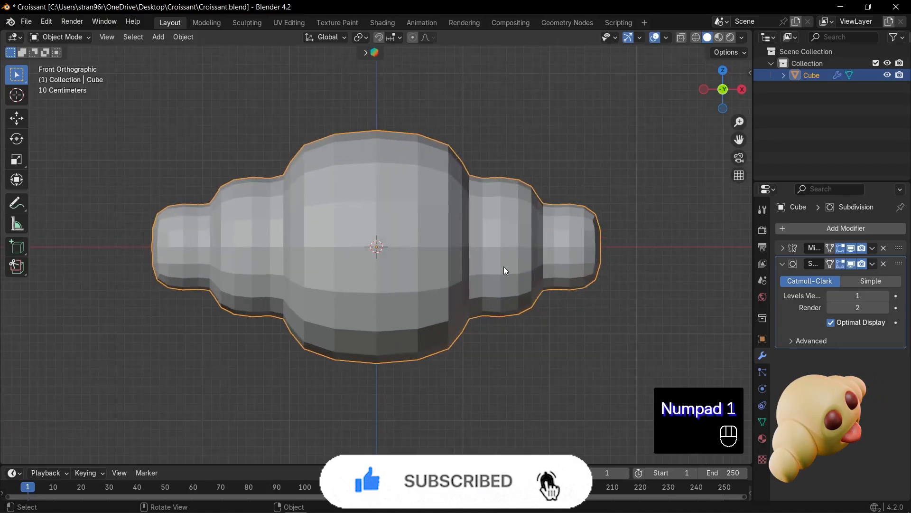
{"action": "scroll", "coordinate": [503, 266], "scroll_direction": "down", "scroll_amount": 2}
{"action": "key", "text": "Tab"}
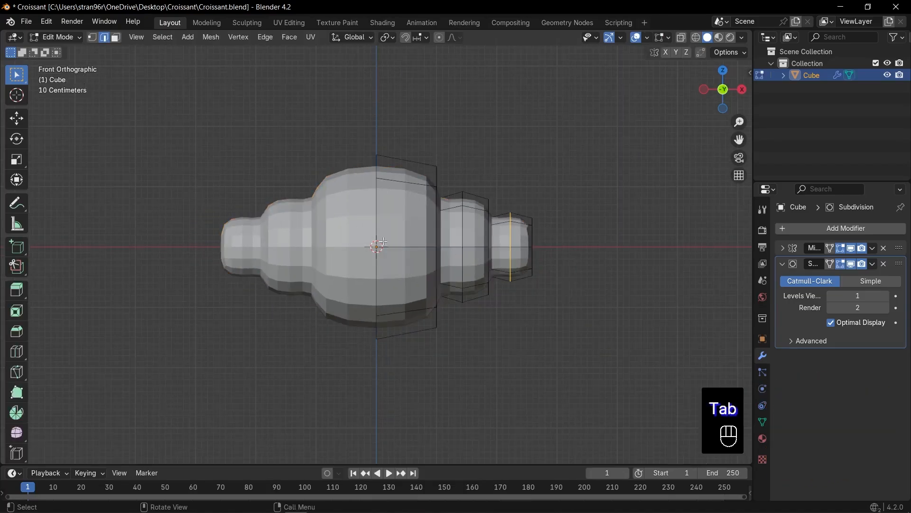
{"action": "key", "text": "2"}
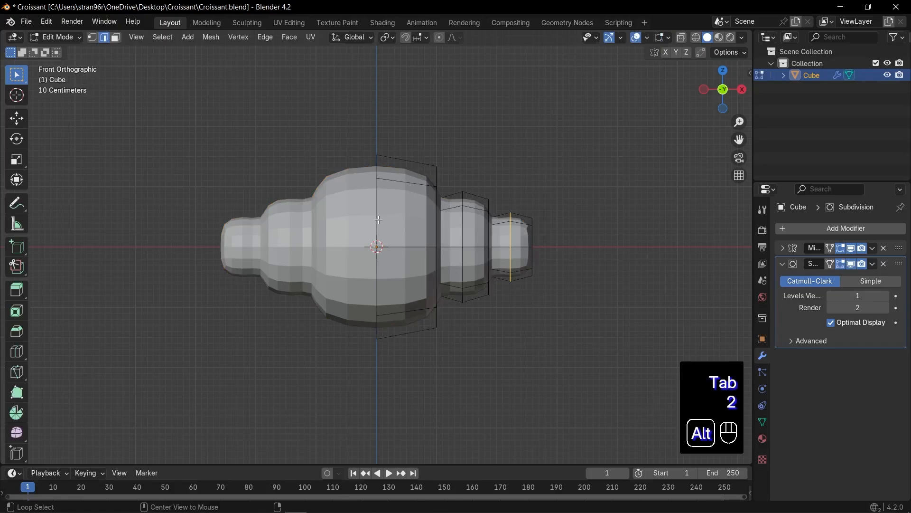
{"action": "key", "text": "s"}
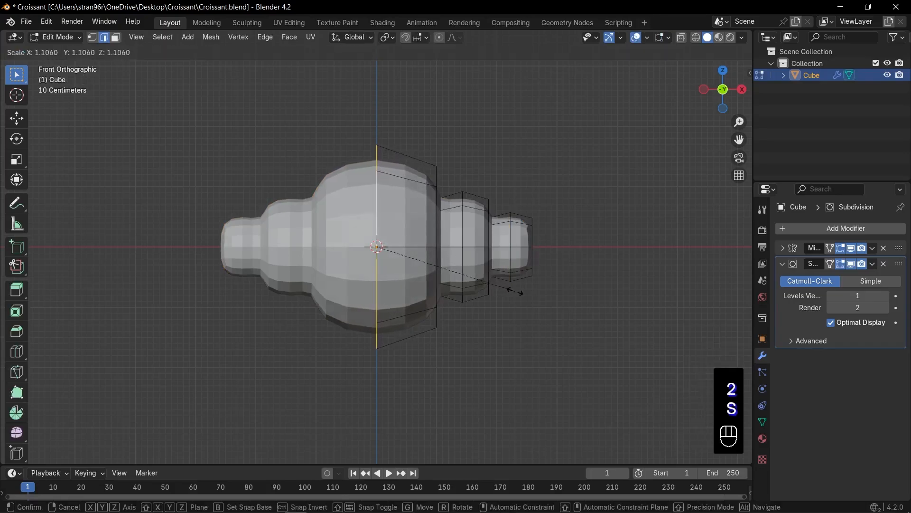
{"action": "left_click", "coordinate": [515, 291]}
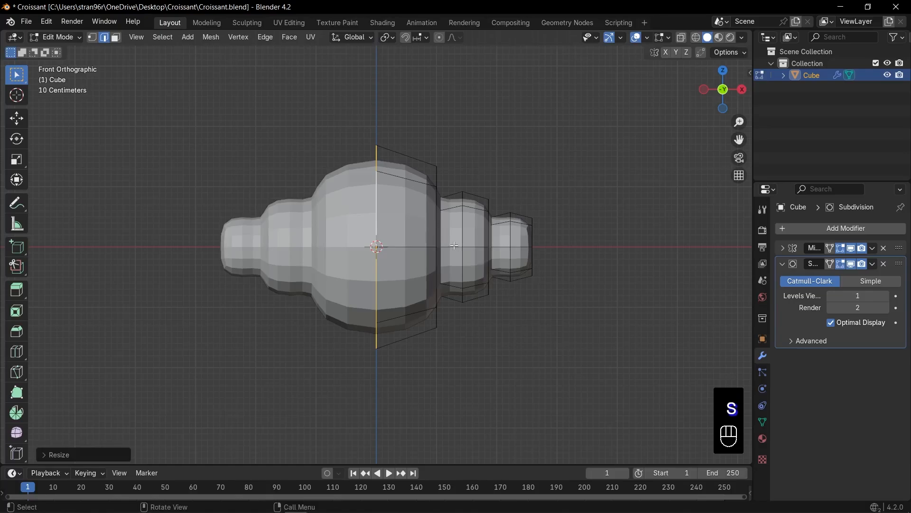
Add an edge loop near the inner end of the second segment and another near the inner end of the tip segment
{"action": "key", "text": "ctrl+r"}
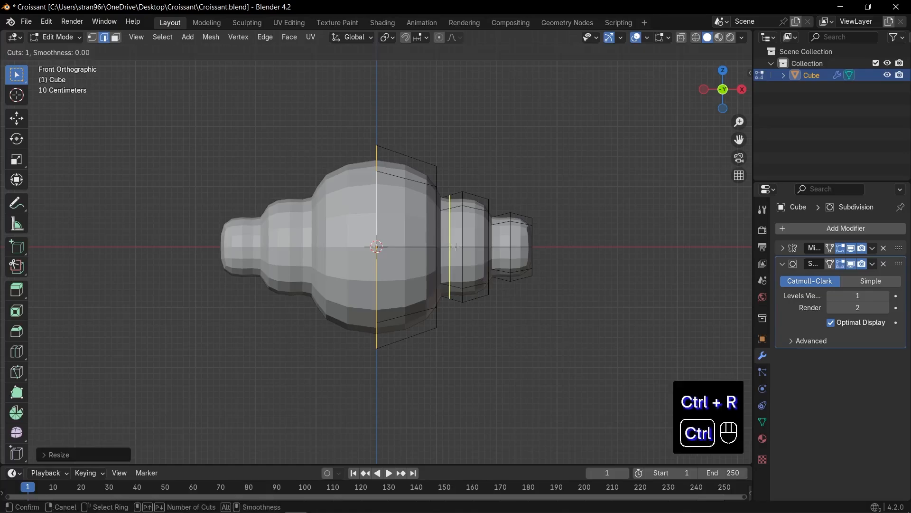
{"action": "left_click", "coordinate": [456, 246]}
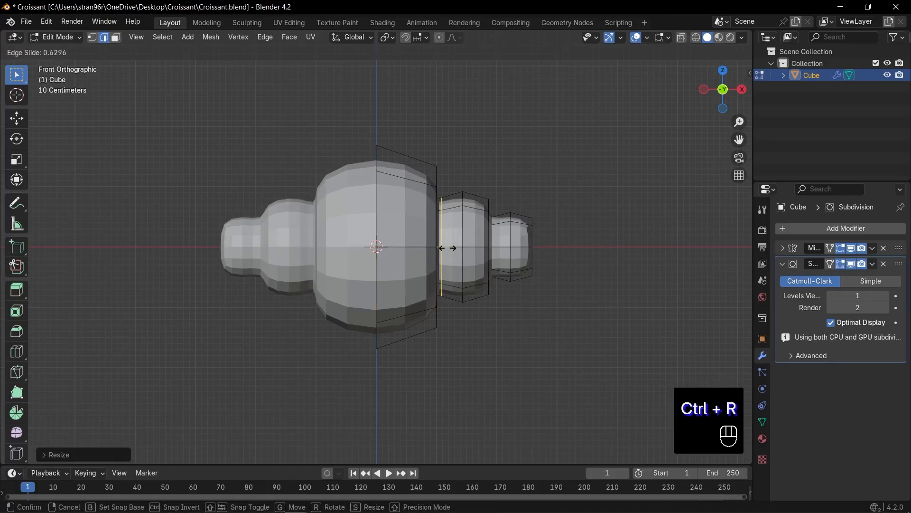
{"action": "left_click", "coordinate": [444, 247]}
{"action": "key", "text": "ctrl+r"}
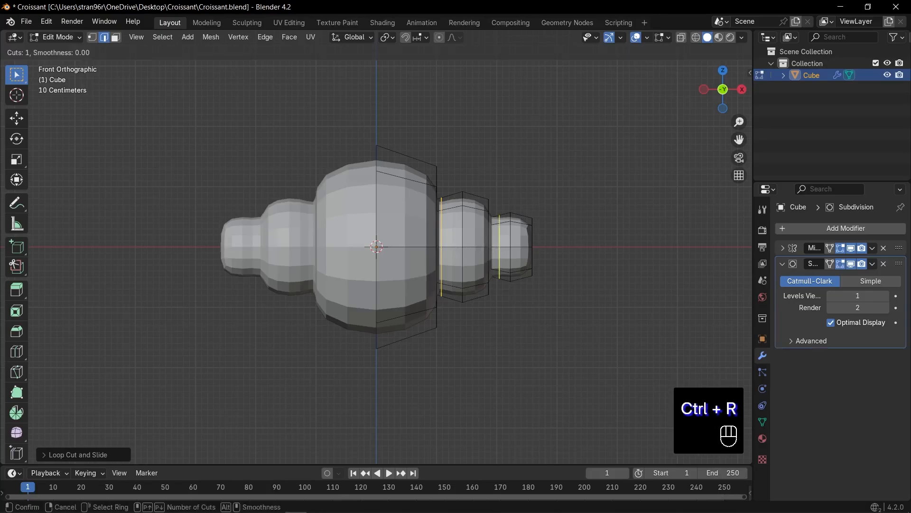
{"action": "left_click", "coordinate": [502, 246]}
{"action": "left_click", "coordinate": [497, 245]}
{"action": "middle_click_drag", "start_coordinate": [497, 246], "coordinate": [459, 159]}
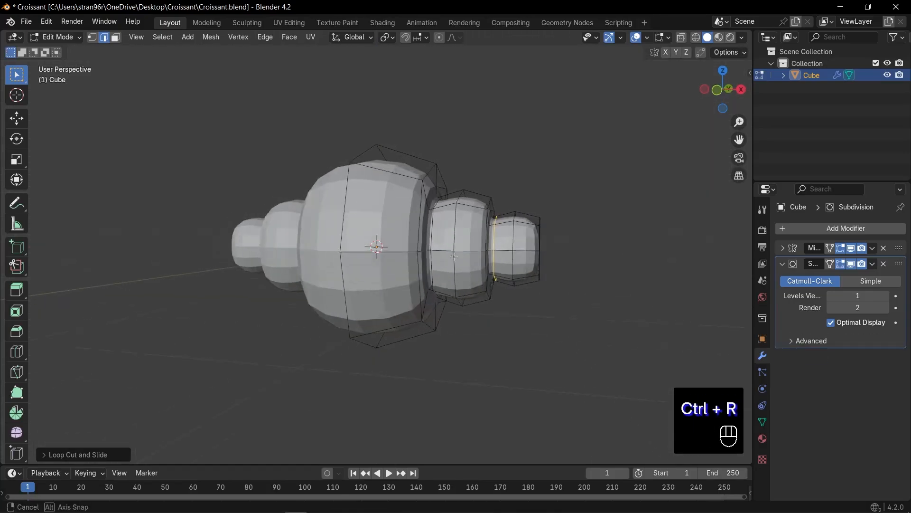
{"action": "key", "text": "KP_1"}
{"action": "key", "text": "2"}
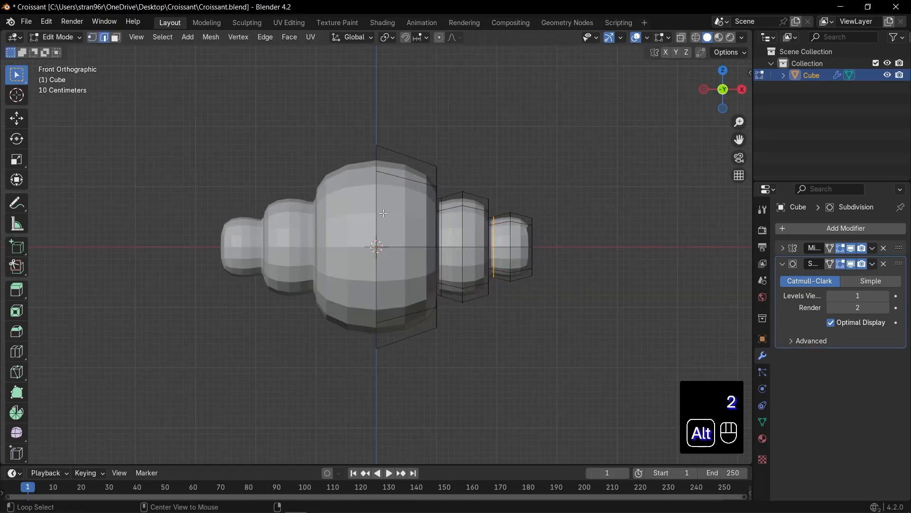
{"action": "key", "text": "1"}
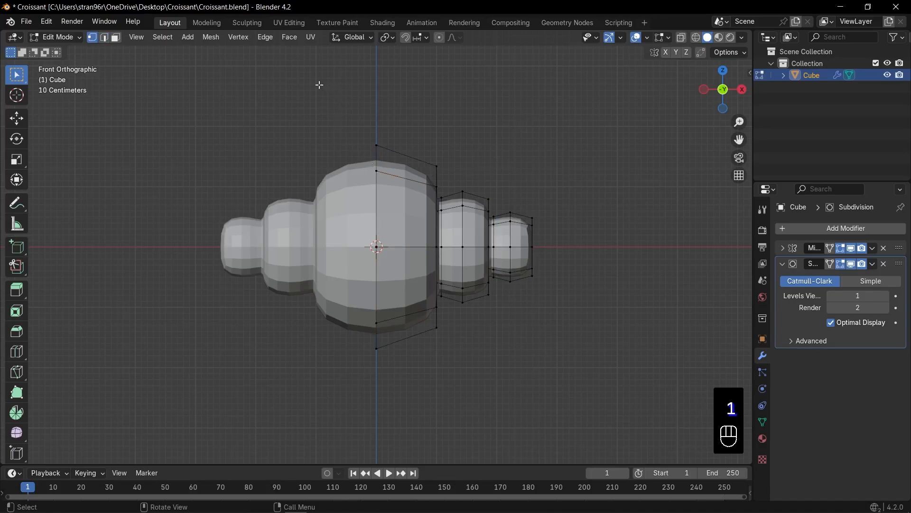
{"action": "left_click_drag", "start_coordinate": [320, 85], "coordinate": [409, 379]}
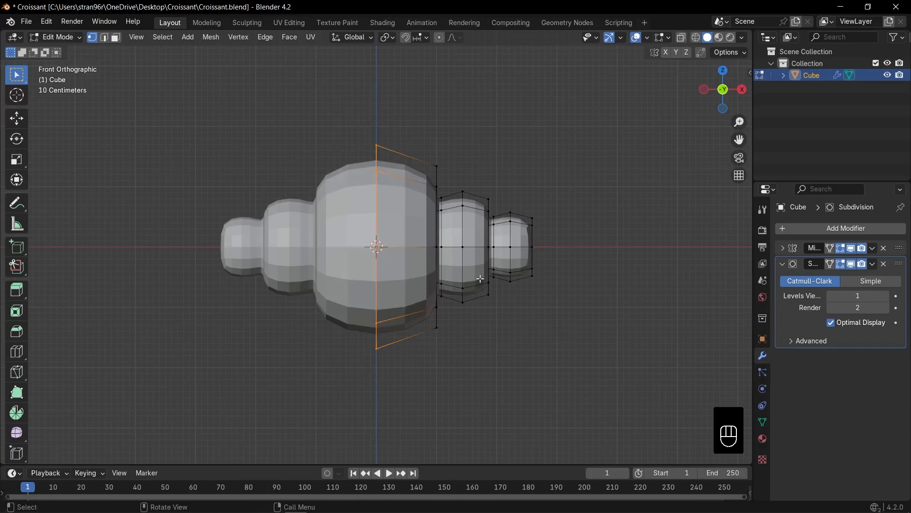
{"action": "middle_click_drag", "start_coordinate": [480, 278], "coordinate": [393, 301]}
{"action": "key", "text": "KP_1"}
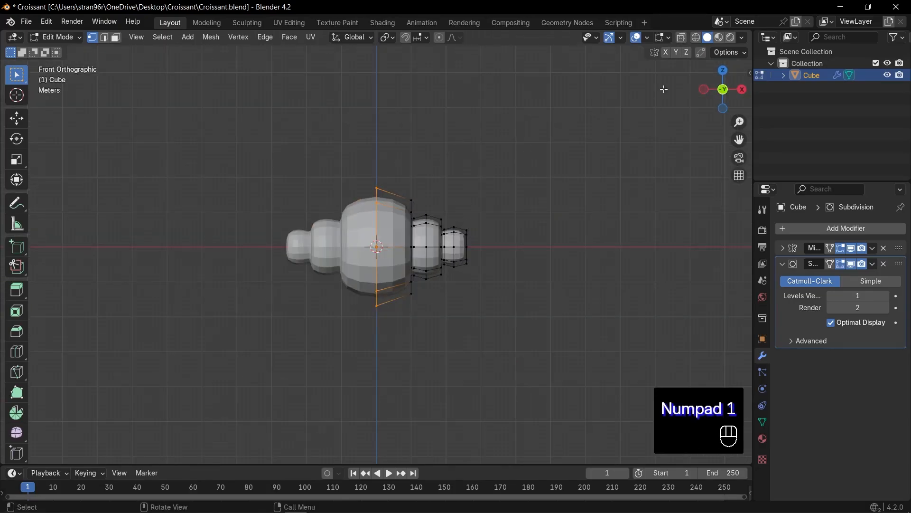
With X-ray on, raise the large segment's centre vertices about 1.48 m along Z using smooth proportional editing with a radius of about 6.1 m
{"action": "key", "text": "alt+z"}
{"action": "left_click_drag", "start_coordinate": [337, 150], "coordinate": [398, 325]}
{"action": "middle_click_drag", "start_coordinate": [567, 240], "coordinate": [415, 260]}
{"action": "key", "text": "KP_1"}
{"action": "key", "text": "o"}
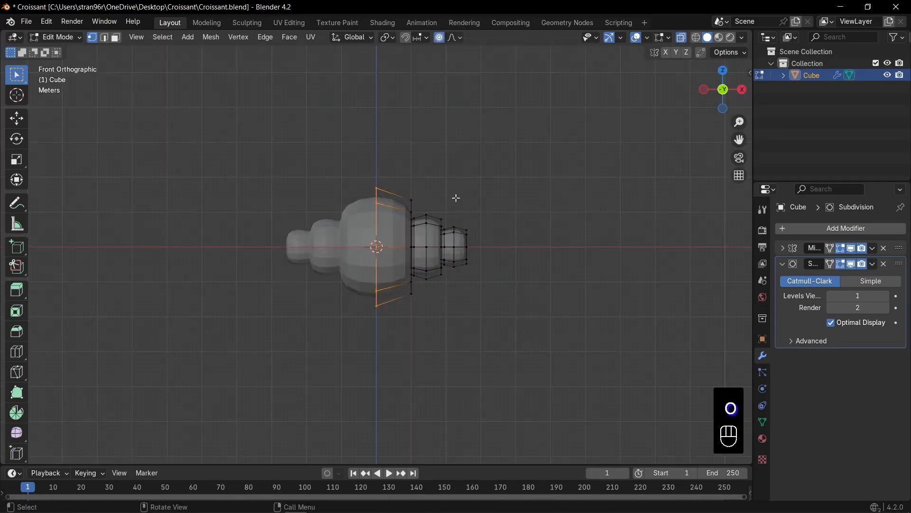
{"action": "key", "text": "g"}
{"action": "scroll", "coordinate": [485, 284], "scroll_direction": "down", "scroll_amount": 10}
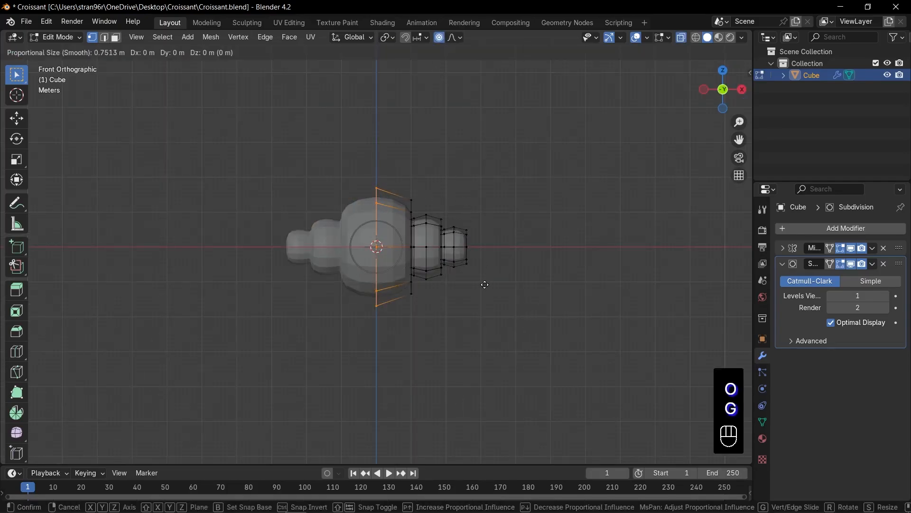
{"action": "scroll", "coordinate": [484, 285], "scroll_direction": "down", "scroll_amount": 1}
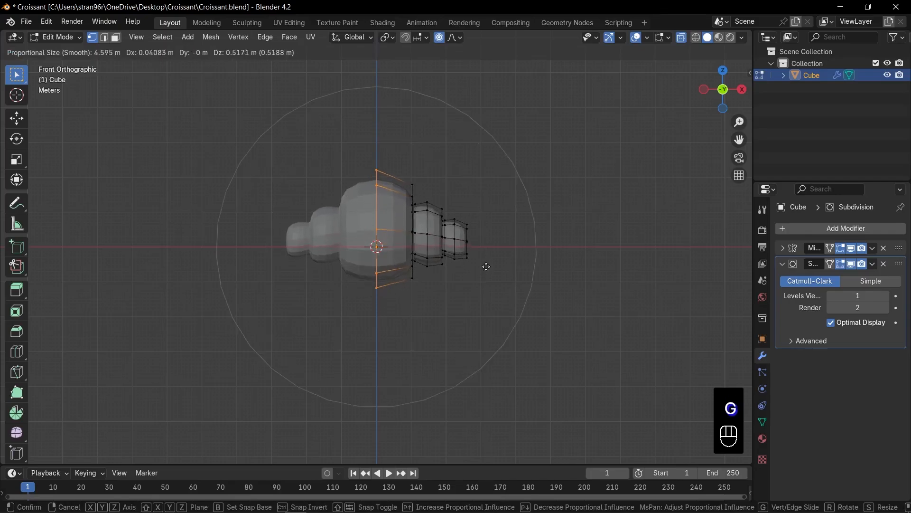
{"action": "key", "text": "z"}
{"action": "scroll", "coordinate": [489, 248], "scroll_direction": "down", "scroll_amount": 3}
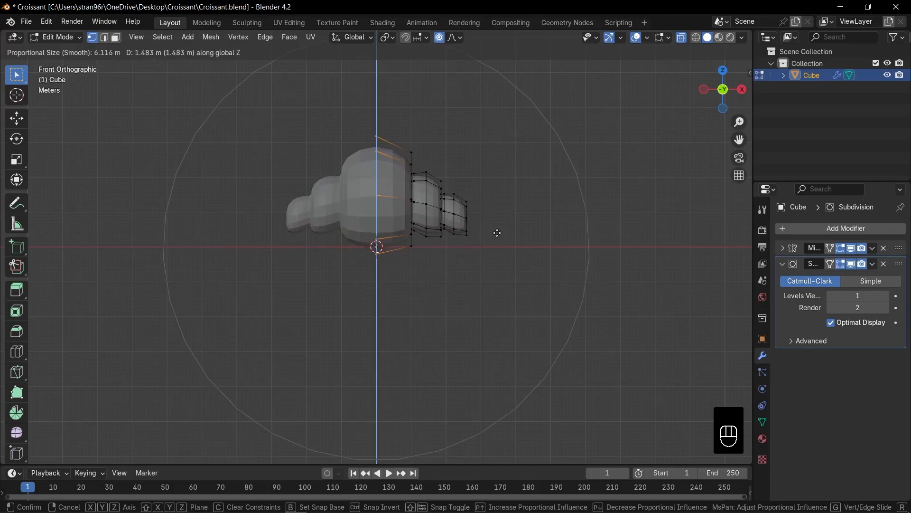
{"action": "left_click", "coordinate": [497, 233]}
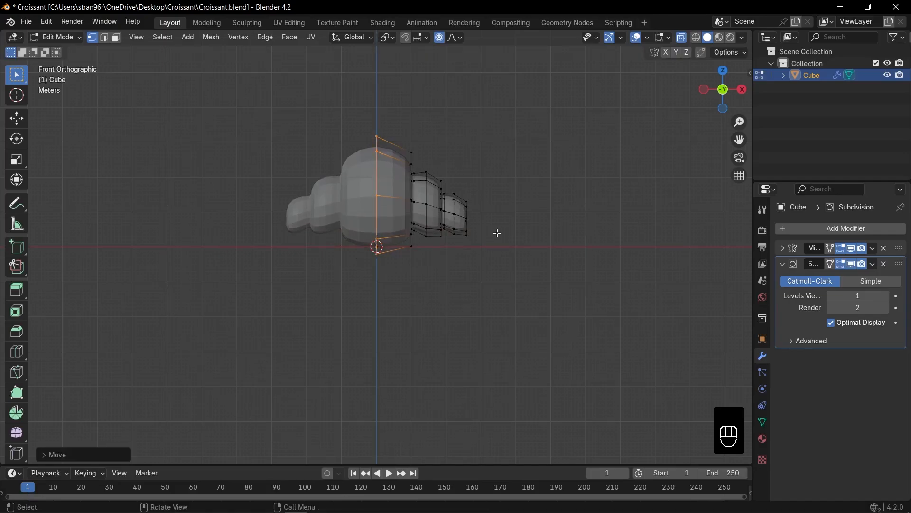
Select the whole mesh and lower it along Z so the large segment sits around the origin
{"action": "scroll", "coordinate": [497, 233], "scroll_direction": "up", "scroll_amount": 4}
{"action": "key", "text": "Tab"}
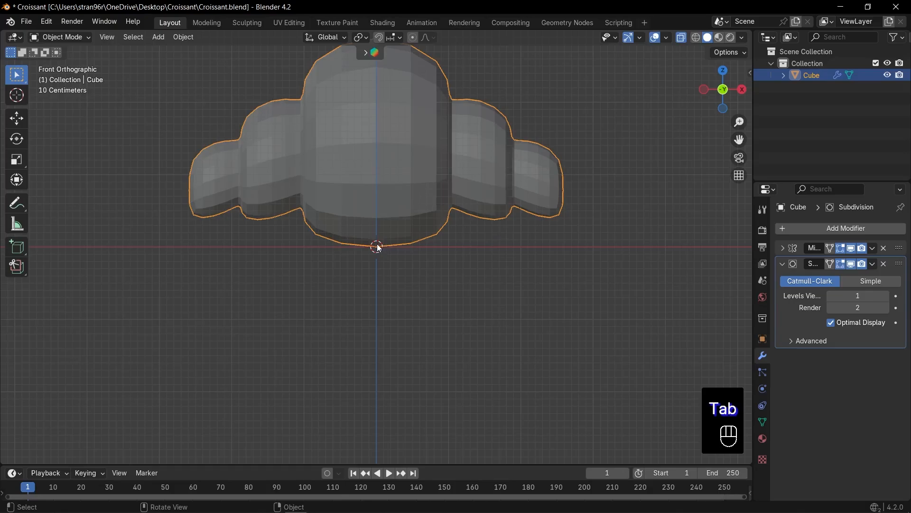
{"action": "scroll", "coordinate": [469, 255], "scroll_direction": "down", "scroll_amount": 3}
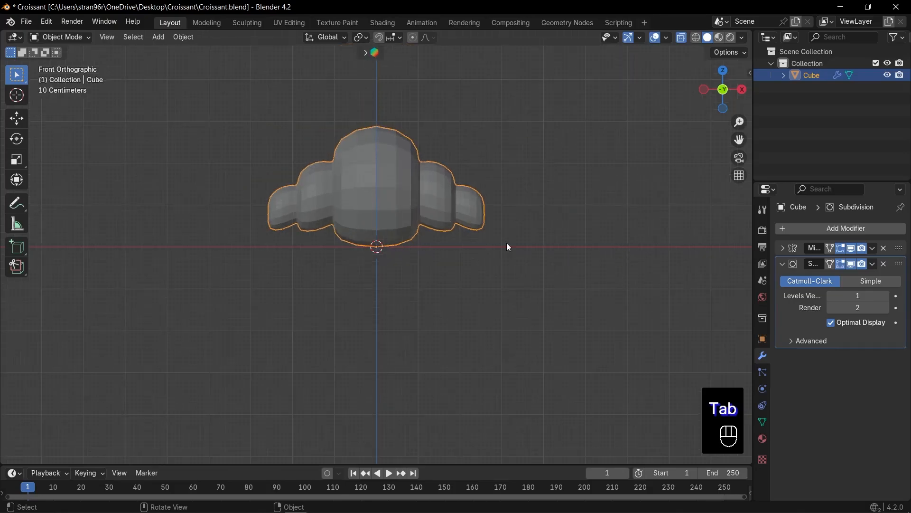
{"action": "key", "text": "Tab"}
{"action": "key", "text": "a"}
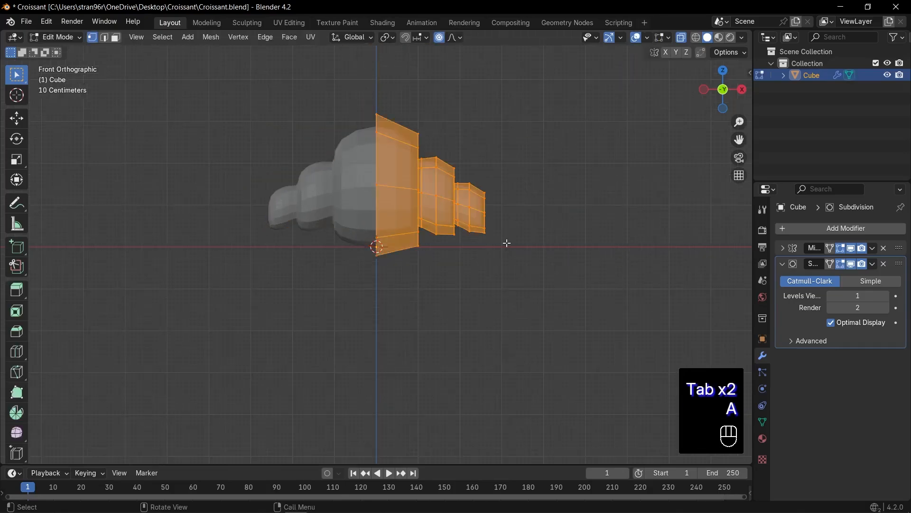
{"action": "key", "text": "g"}
{"action": "key", "text": "z"}
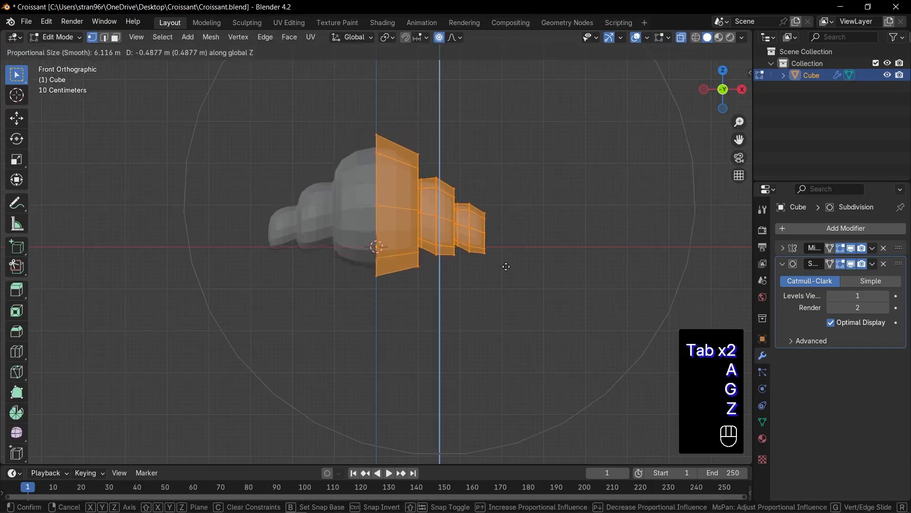
{"action": "left_click", "coordinate": [506, 299]}
{"action": "key", "text": "Tab"}
{"action": "key", "text": "alt+z"}
{"action": "middle_click_drag", "start_coordinate": [496, 281], "coordinate": [335, 195]}
{"action": "key", "text": "KP_1"}
Pull the middle vertices at the two segment junctions outward with a small proportional editing radius to bulge the segments
{"action": "key", "text": "Tab"}
{"action": "key", "text": "1"}
{"action": "key", "text": "alt+z"}
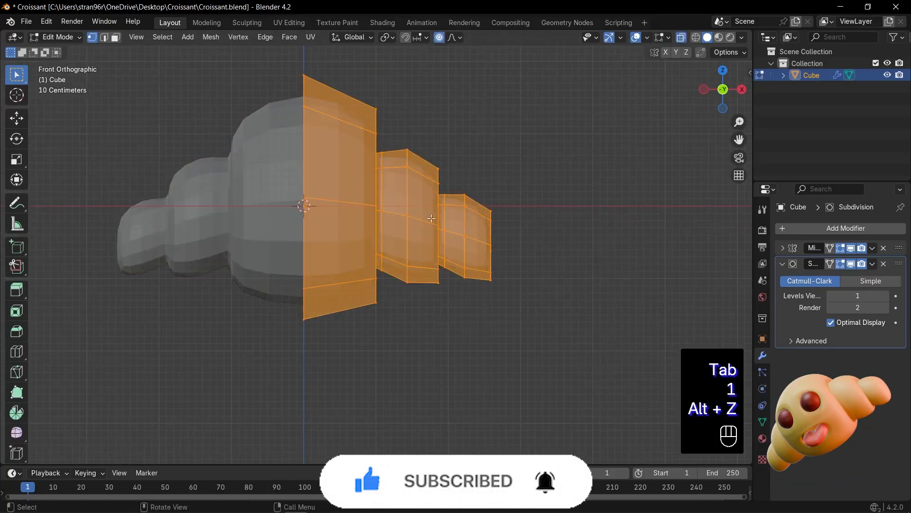
{"action": "left_click_drag", "start_coordinate": [367, 200], "coordinate": [386, 222]}
{"action": "key", "text": "g"}
{"action": "scroll", "coordinate": [392, 226], "scroll_direction": "up", "scroll_amount": 15}
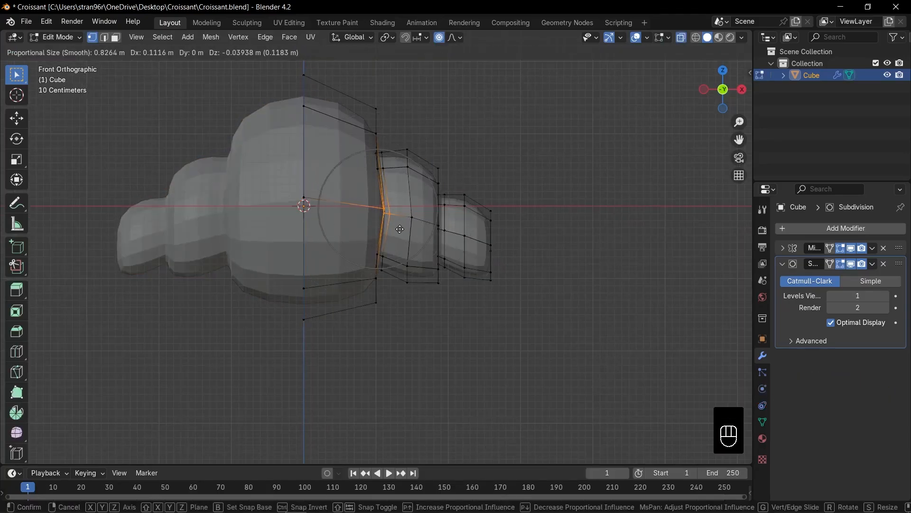
{"action": "left_click", "coordinate": [405, 228]}
{"action": "key", "text": "g"}
{"action": "left_click_drag", "start_coordinate": [428, 216], "coordinate": [505, 254]}
{"action": "left_click", "coordinate": [459, 240]}
Pull the middle vertices of the tip's end outward with a proportional radius of about 1.1 m, then leave mesh editing and turn off X-ray
{"action": "key", "text": "g"}
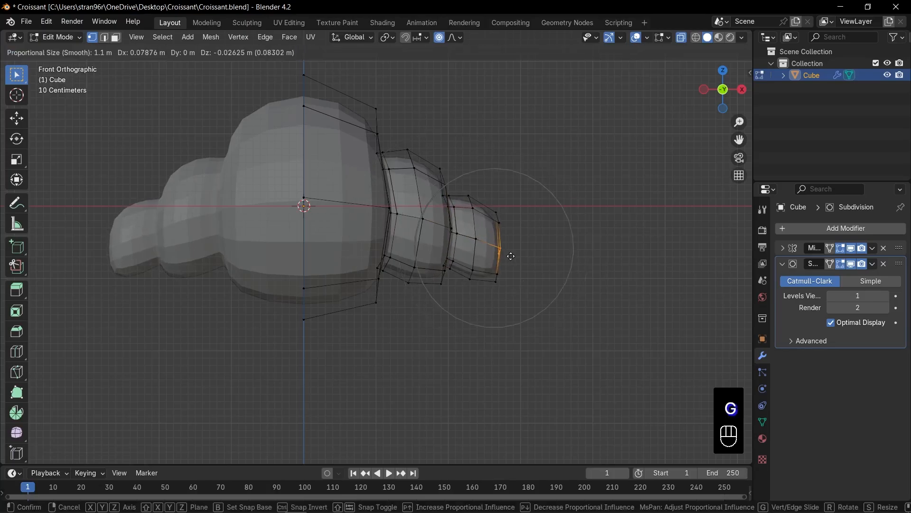
{"action": "left_click", "coordinate": [510, 257]}
{"action": "key", "text": "Tab"}
{"action": "mouse_move", "coordinate": [512, 256]}
{"action": "middle_mouse_down"}
{"action": "mouse_move", "coordinate": [501, 235]}
{"action": "mouse_move", "coordinate": [425, 246]}
{"action": "mouse_move", "coordinate": [501, 245]}
{"action": "middle_mouse_up"}
{"action": "key", "text": "alt+z"}
{"action": "key", "text": "KP_1"}
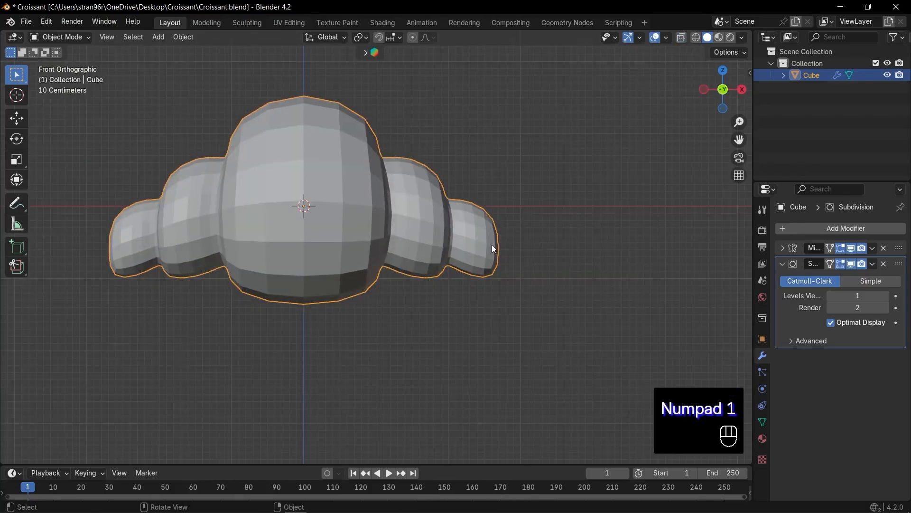
With proportional editing off, inset the large segment's upper front face and delete the inner face to open an eye socket
{"action": "scroll", "coordinate": [492, 244], "scroll_direction": "up", "scroll_amount": 1}
{"action": "middle_click_drag", "start_coordinate": [383, 189], "coordinate": [463, 213], "text": "shift"}
{"action": "key", "text": "Tab"}
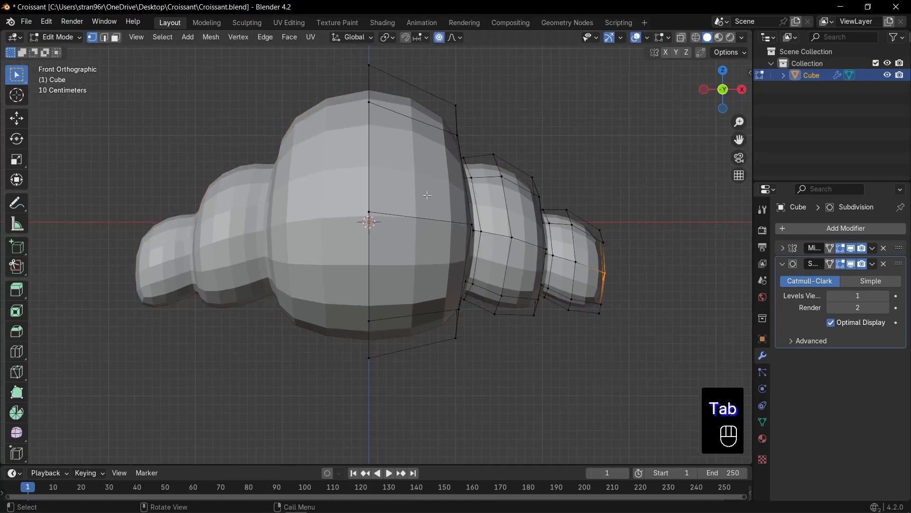
{"action": "key", "text": "3"}
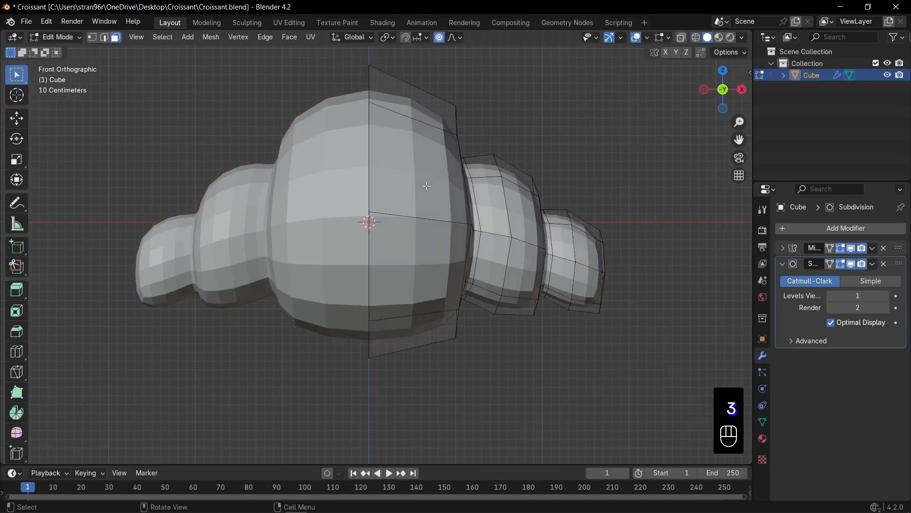
{"action": "key", "text": "o"}
{"action": "left_click", "coordinate": [432, 184]}
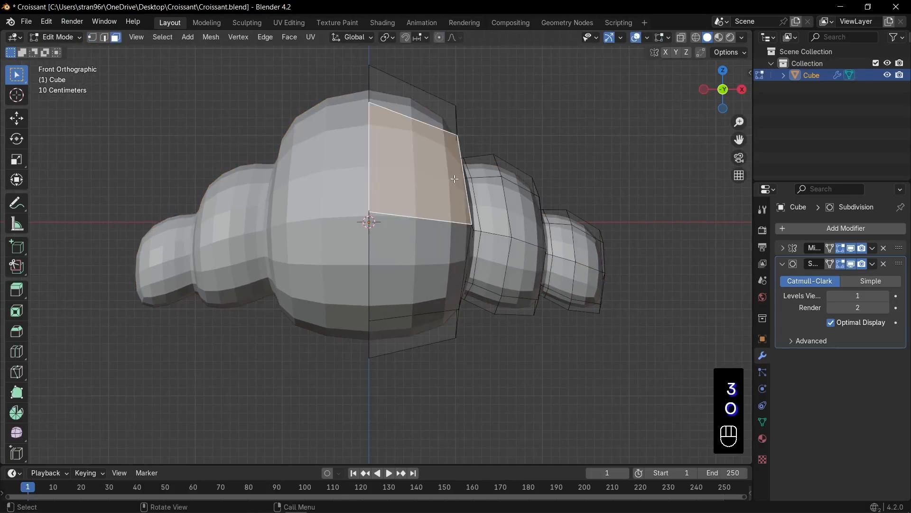
{"action": "key", "text": "i"}
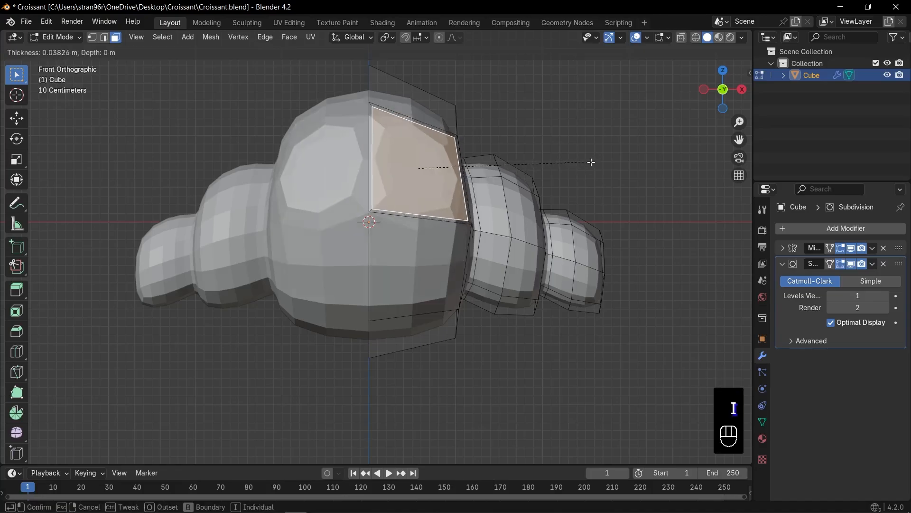
{"action": "left_click", "coordinate": [574, 164]}
{"action": "key", "text": "x"}
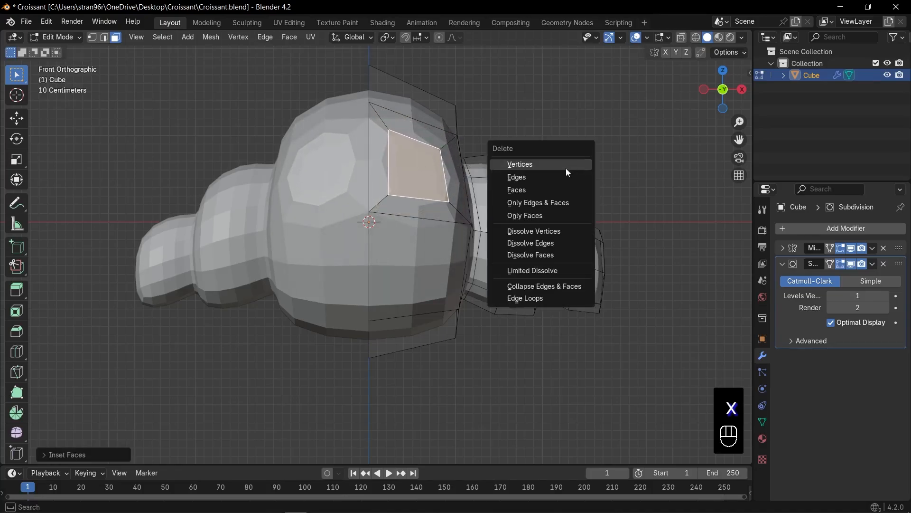
{"action": "left_click", "coordinate": [536, 190]}
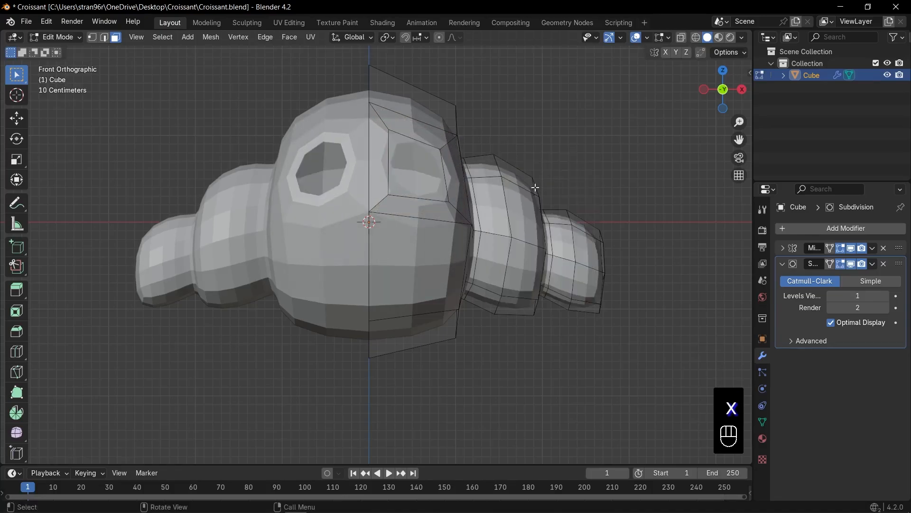
Round the edge loop of the eye opening with the LoopTools Circle operation
{"action": "key", "text": "2"}
{"action": "left_click", "coordinate": [417, 143], "text": "alt"}
{"action": "right_click", "coordinate": [416, 142]}
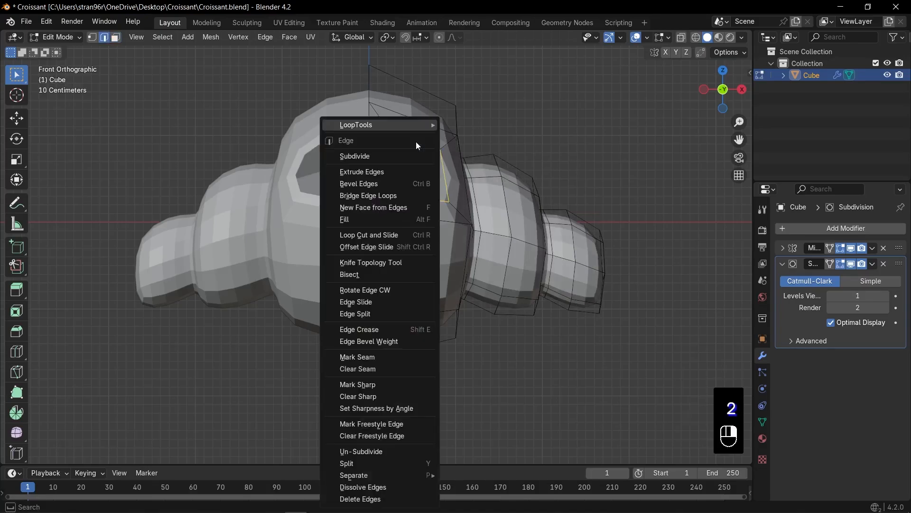
{"action": "mouse_move", "coordinate": [412, 124]}
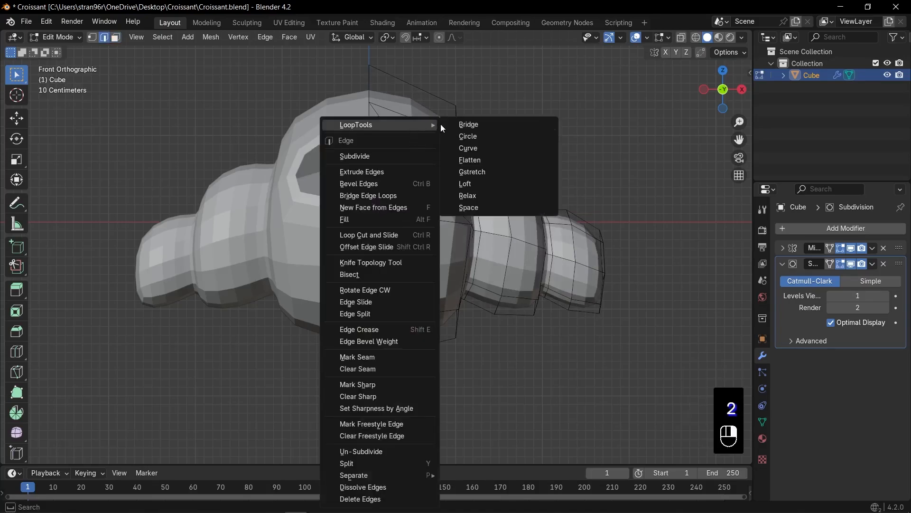
{"action": "left_click", "coordinate": [477, 136]}
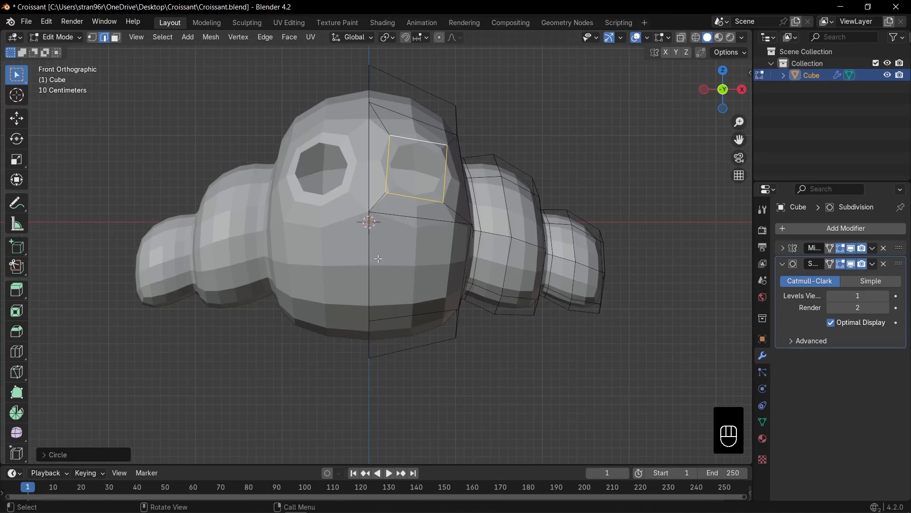
Inset the large segment's lower front face by about 0.18 m with Boundary off, keeping it joined at the mirror line
{"action": "key", "text": "3"}
{"action": "left_click", "coordinate": [391, 264]}
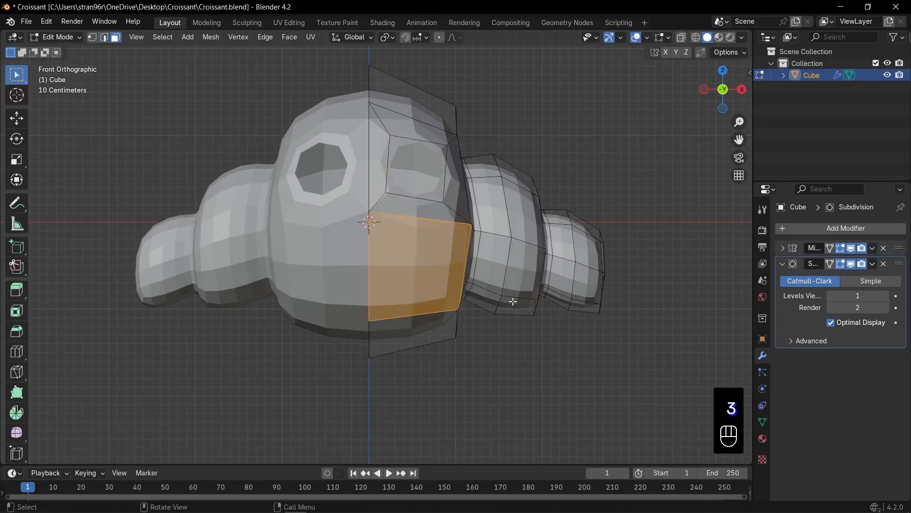
{"action": "key", "text": "i"}
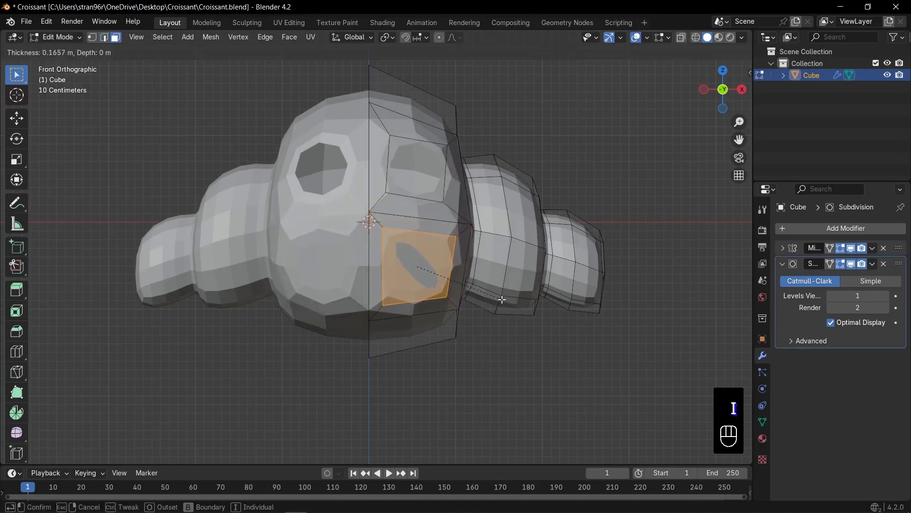
{"action": "key", "text": "b"}
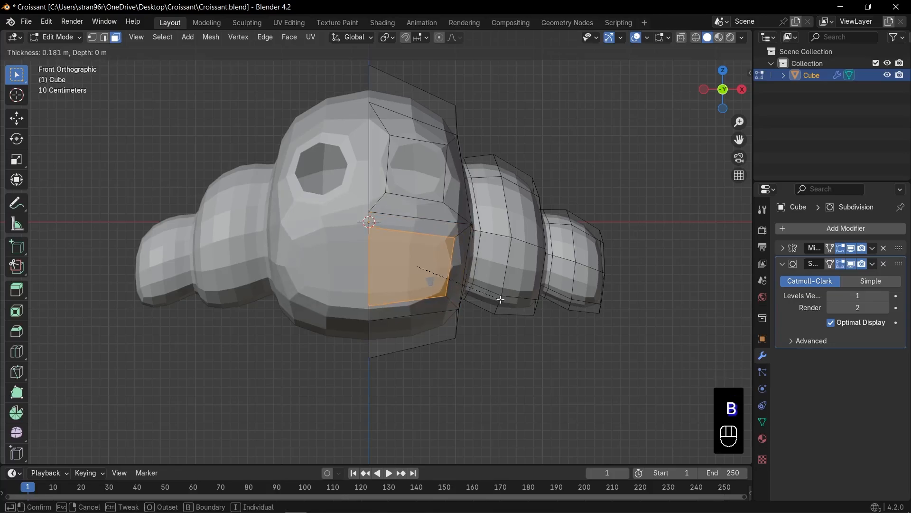
{"action": "left_click", "coordinate": [500, 300]}
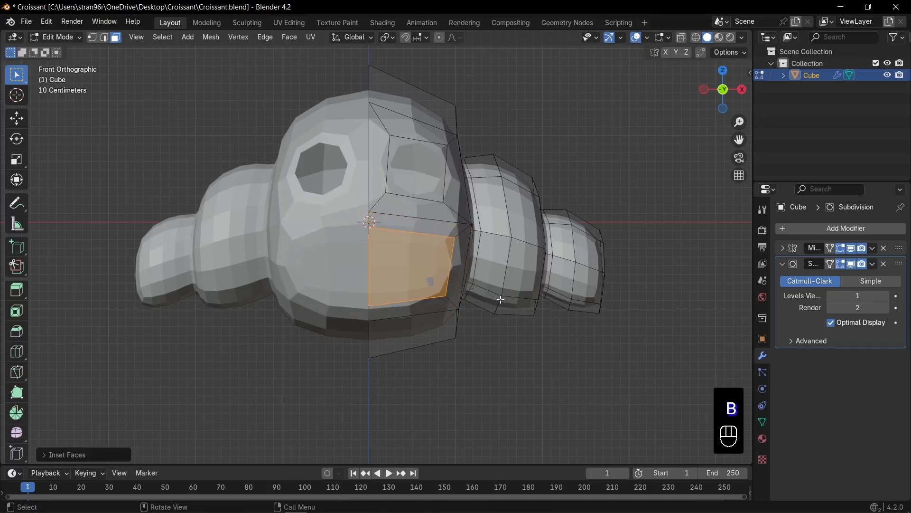
Slide the outer edge of the inset mouth face toward the mirror line and its lower edge upward
{"action": "key", "text": "2"}
{"action": "left_click", "coordinate": [449, 270]}
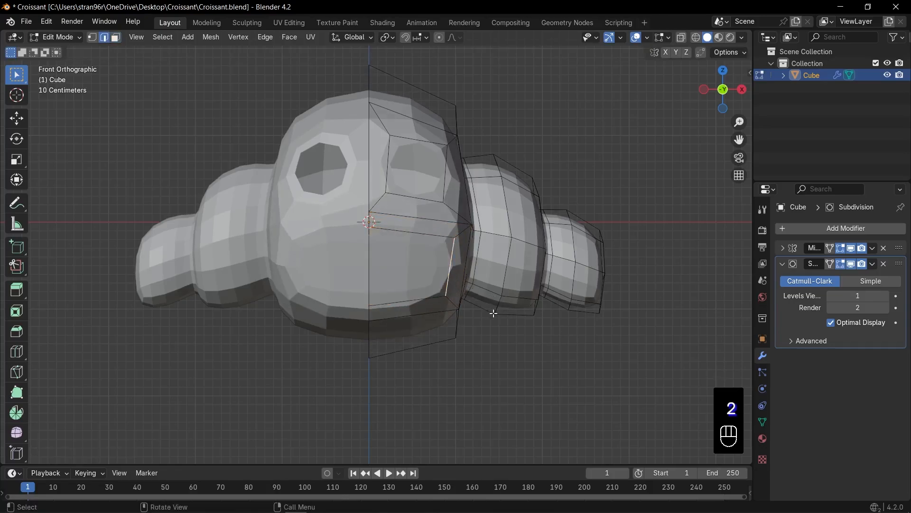
{"action": "key", "text": "g"}
{"action": "key", "text": "g"}
{"action": "left_click", "coordinate": [469, 308]}
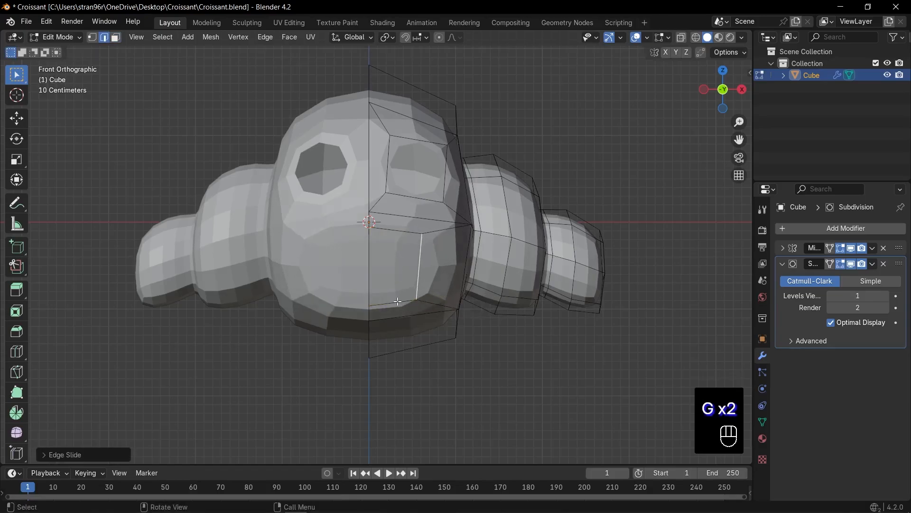
{"action": "key", "text": "g"}
{"action": "key", "text": "g"}
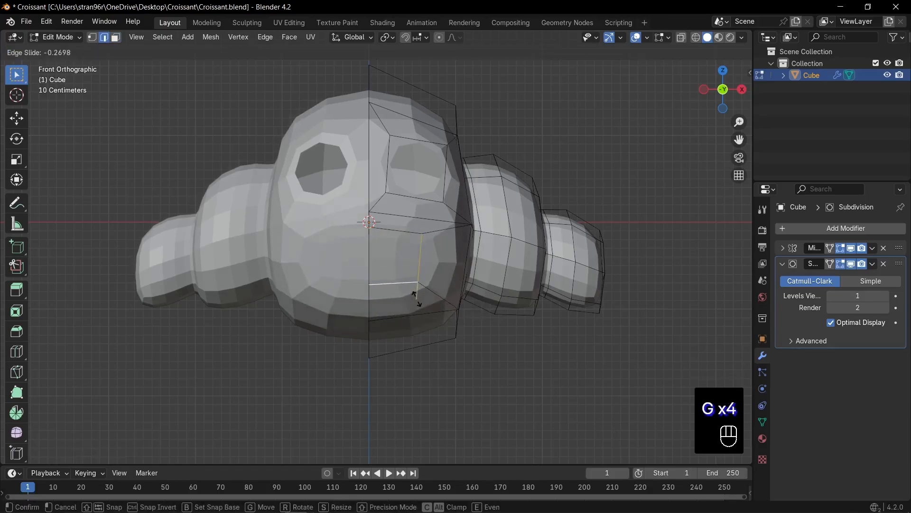
{"action": "left_click", "coordinate": [417, 298]}
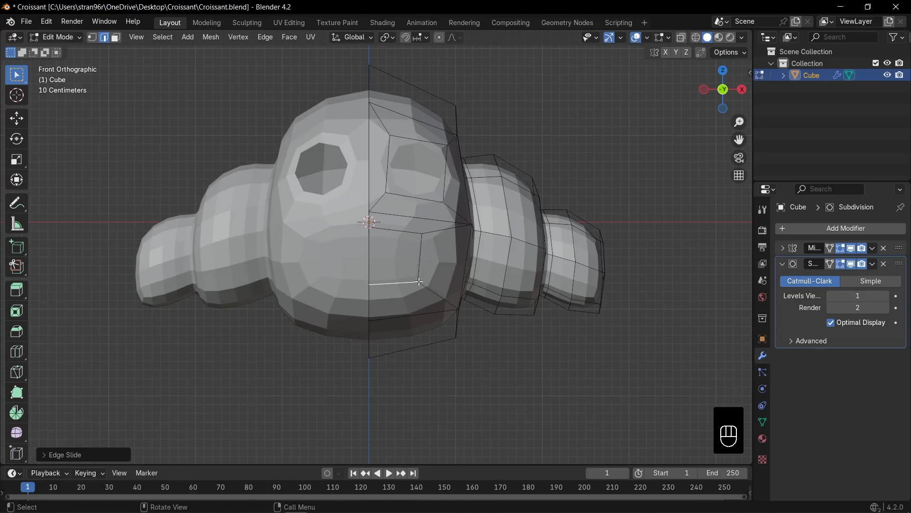
Slide the lower outer corner vertex of the mouth face slightly inward along its edge
{"action": "key", "text": "1"}
{"action": "left_click", "coordinate": [418, 285]}
{"action": "key", "text": "g"}
{"action": "key", "text": "g"}
{"action": "left_click", "coordinate": [412, 292]}
Delete the inner mouth face to open the mouth and leave mesh editing
{"action": "key", "text": "3"}
{"action": "left_click", "coordinate": [399, 264]}
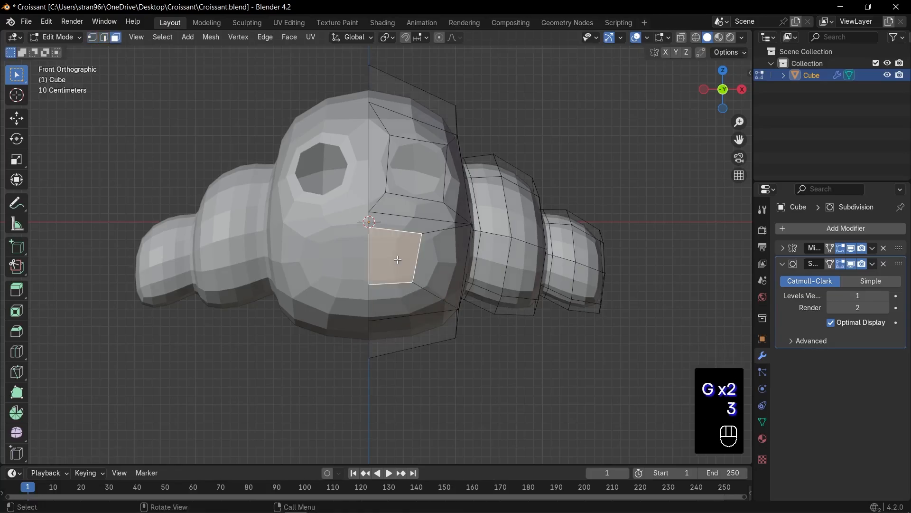
{"action": "key", "text": "x"}
{"action": "left_click", "coordinate": [399, 264]}
{"action": "key", "text": "Tab"}
Raise the Subdivision modifier's viewport and render levels to 3 and collapse its settings
{"action": "middle_click_drag", "start_coordinate": [417, 270], "coordinate": [482, 236]}
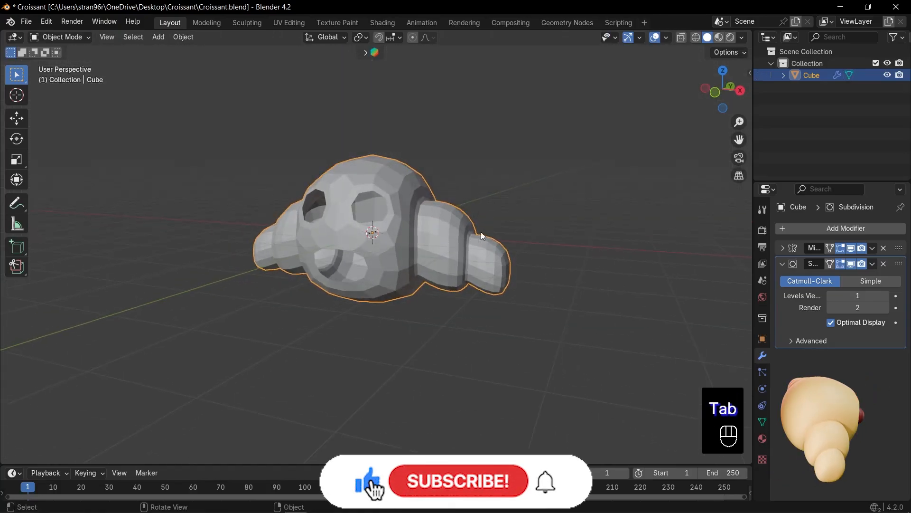
{"action": "left_click", "coordinate": [886, 295]}
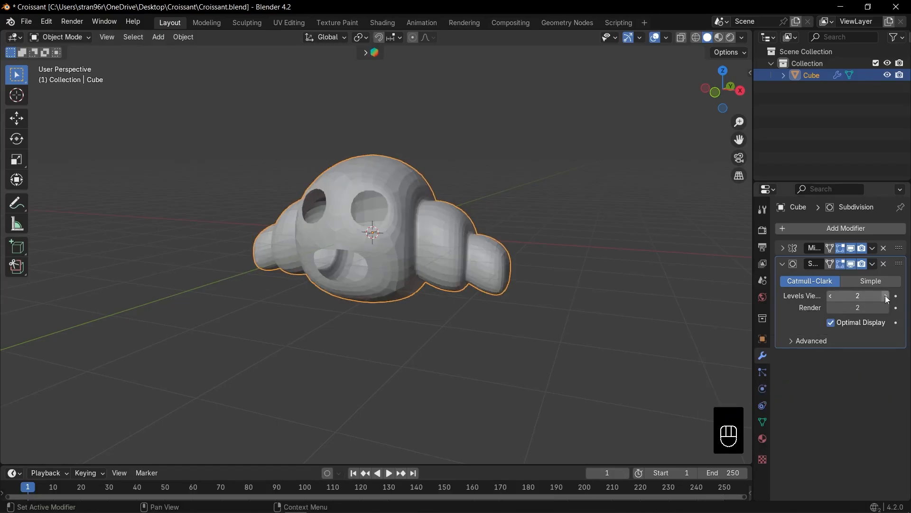
{"action": "left_click", "coordinate": [887, 296]}
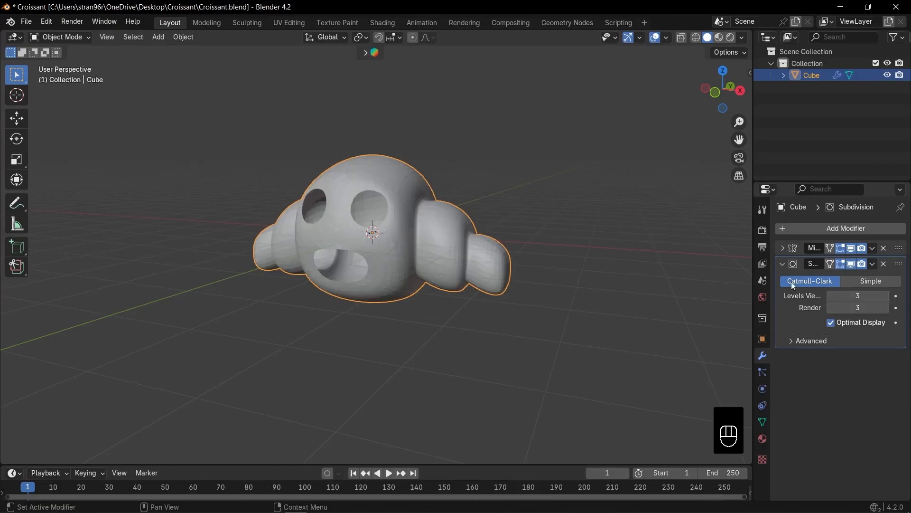
{"action": "left_click", "coordinate": [782, 265]}
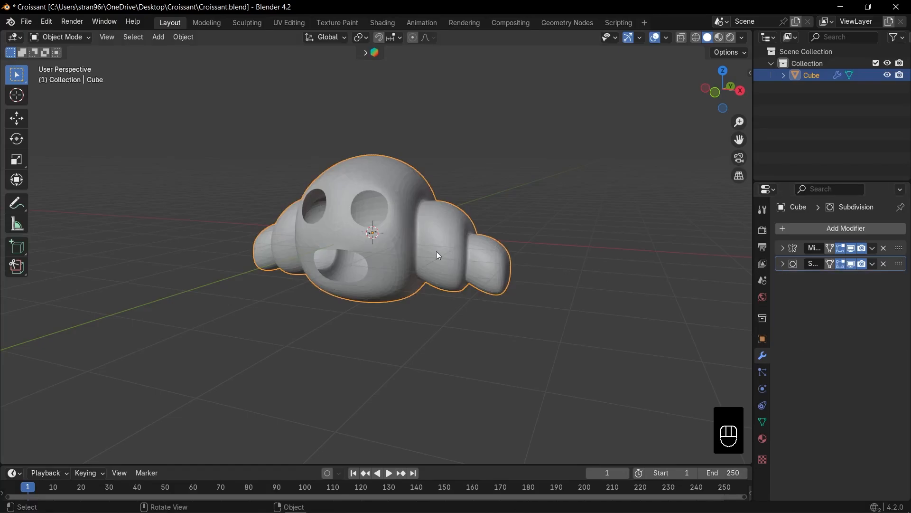
Add a Solidify modifier before the Subdivision modifier, with offset 0 and a thickness of 0.2 m
{"action": "mouse_move", "coordinate": [439, 256]}
{"action": "middle_mouse_down"}
{"action": "mouse_move", "coordinate": [533, 256]}
{"action": "mouse_move", "coordinate": [431, 260]}
{"action": "middle_mouse_up"}
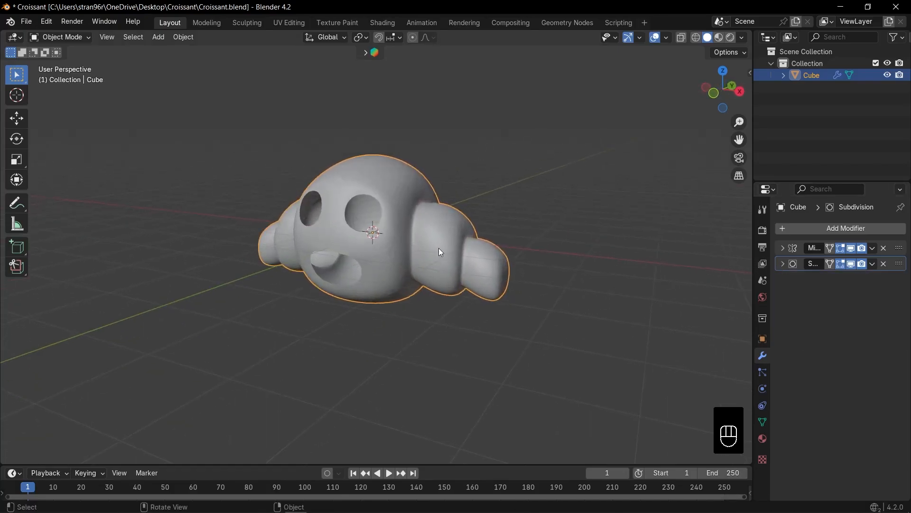
{"action": "left_click", "coordinate": [823, 230]}
{"action": "type", "text": "sol"}
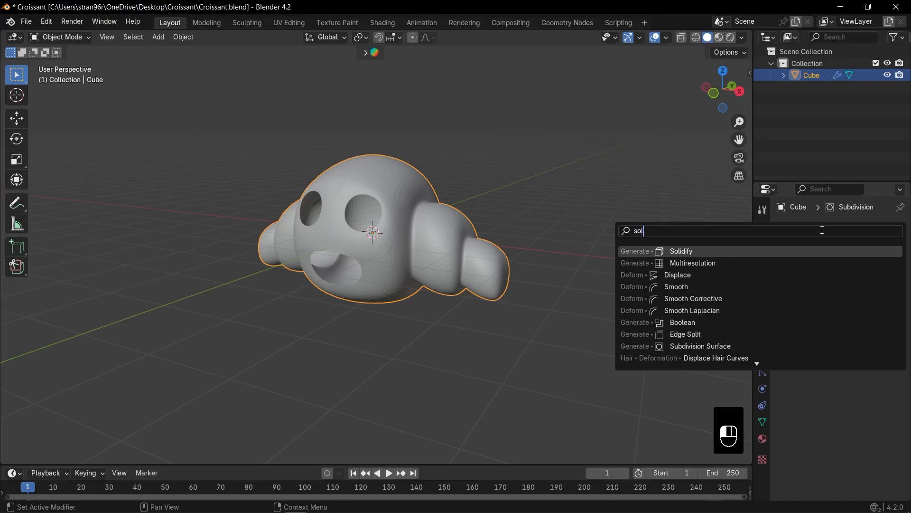
{"action": "key", "text": "Return"}
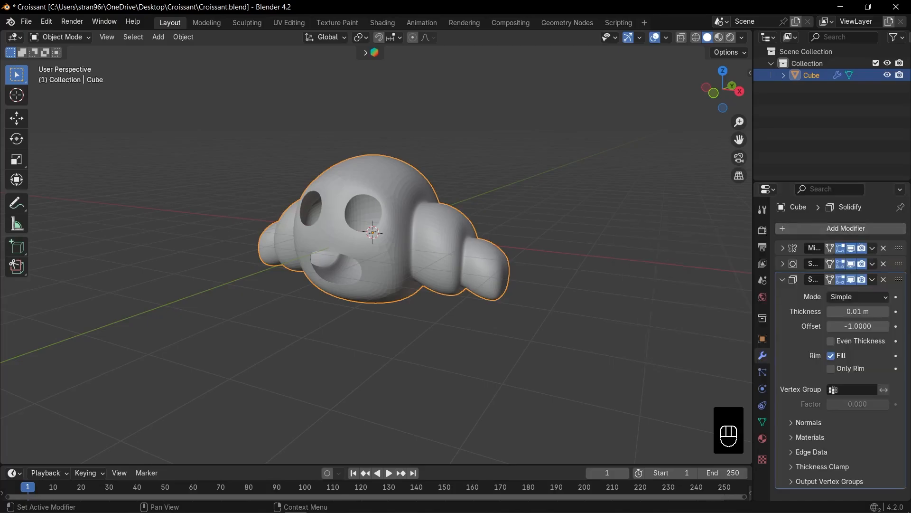
{"action": "left_click_drag", "start_coordinate": [903, 274], "coordinate": [904, 261]}
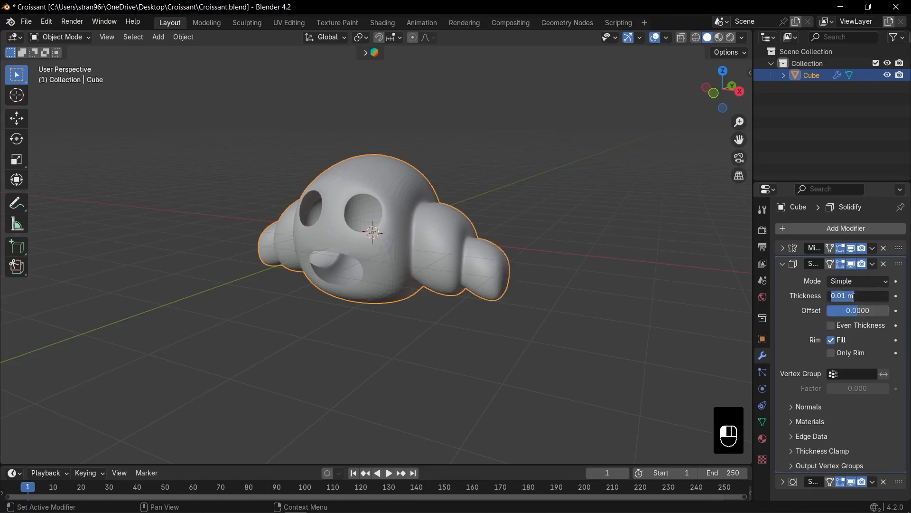
{"action": "key", "text": "Return"}
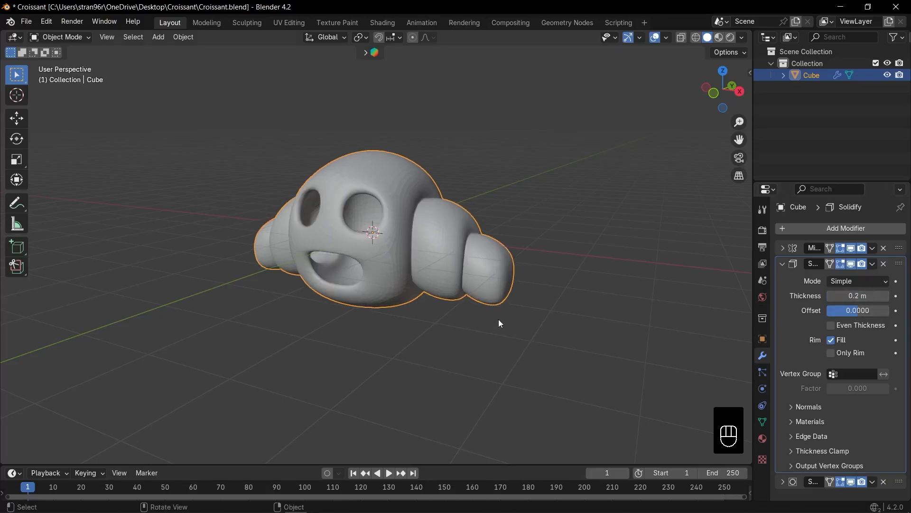
Apply smooth shading to the croissant body
{"action": "middle_click_drag", "start_coordinate": [501, 323], "coordinate": [490, 246]}
{"action": "right_click", "coordinate": [477, 228]}
{"action": "left_click", "coordinate": [477, 228]}
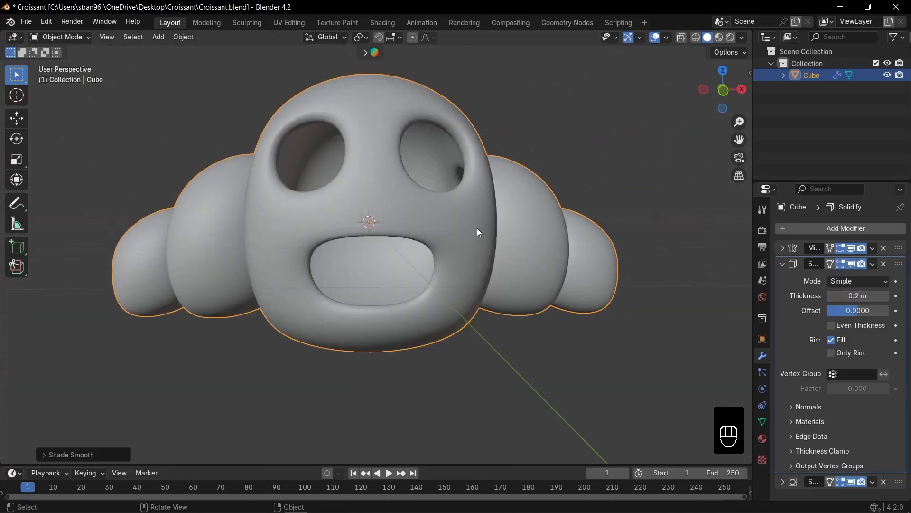
Add a UV sphere for the eyeball and rotate it 90 degrees about the X axis
{"action": "key", "text": "KP_1"}
{"action": "scroll", "coordinate": [444, 243], "scroll_direction": "down", "scroll_amount": 4}
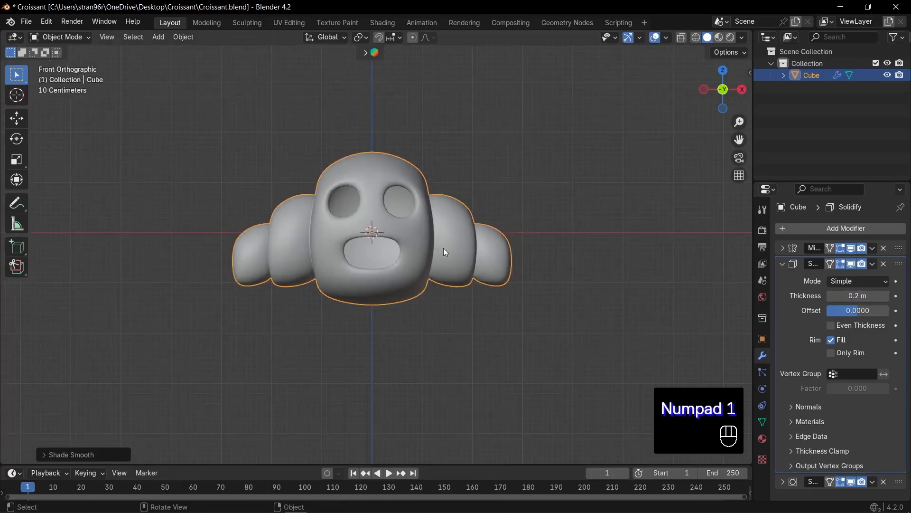
{"action": "key", "text": "shift+a"}
{"action": "mouse_move", "coordinate": [419, 272]}
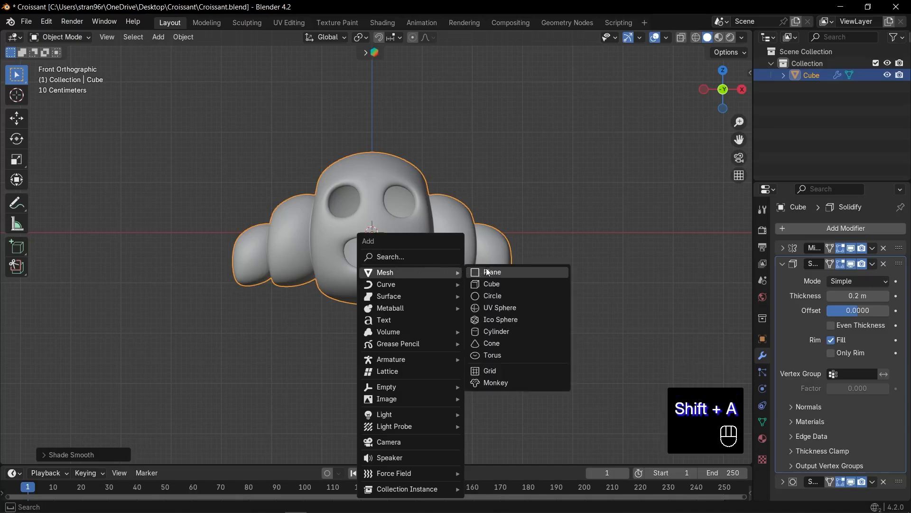
{"action": "left_click", "coordinate": [502, 307]}
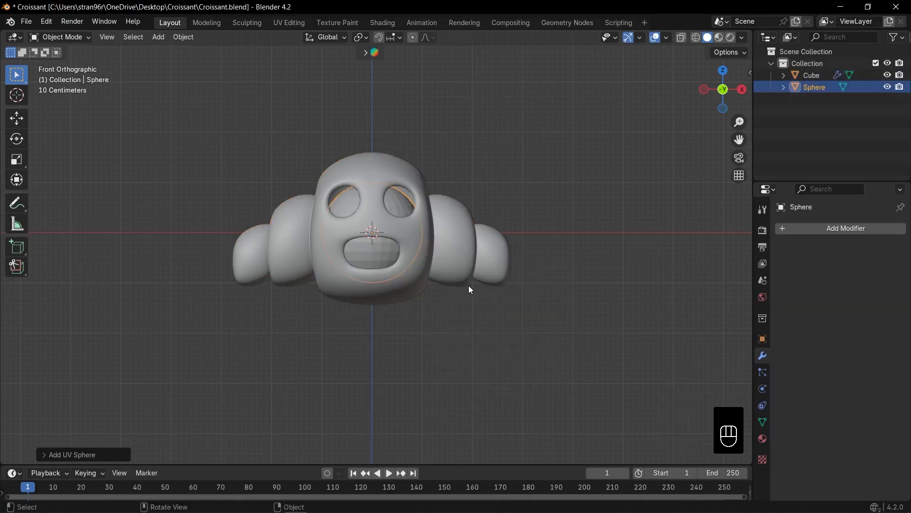
{"action": "type", "text": "rx90"}
{"action": "key", "text": "Return"}
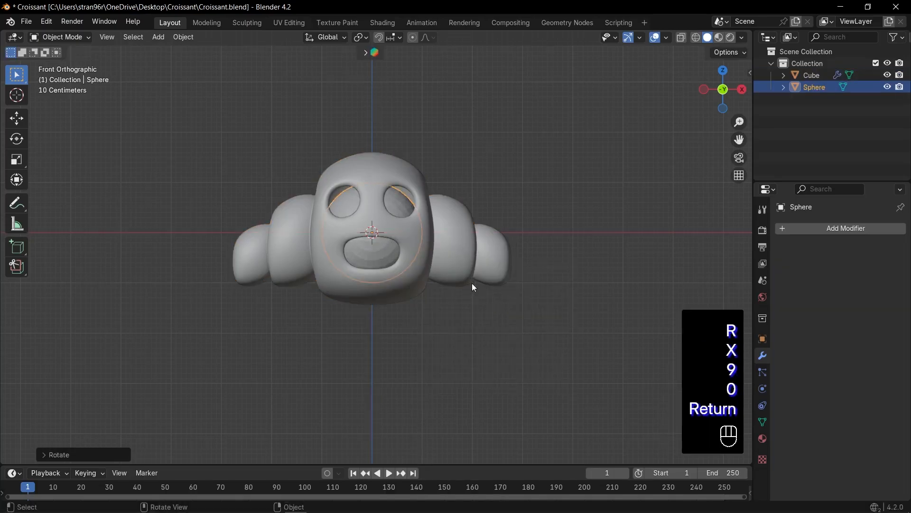
Scale the sphere down to eyeball size and place it over the eye socket on the positive X side in front view
{"action": "scroll", "coordinate": [503, 281], "scroll_direction": "up", "scroll_amount": 2}
{"action": "key", "text": "s"}
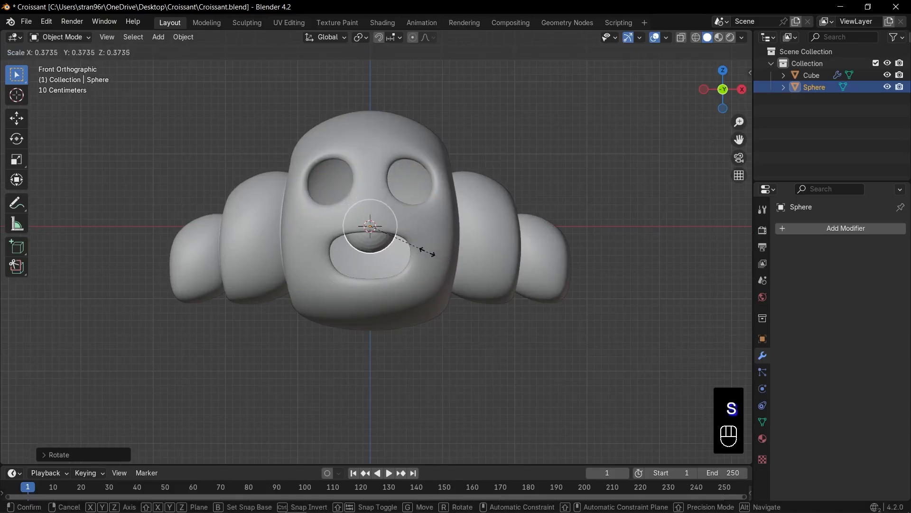
{"action": "left_click", "coordinate": [429, 251]}
{"action": "key", "text": "g"}
{"action": "left_click", "coordinate": [468, 211]}
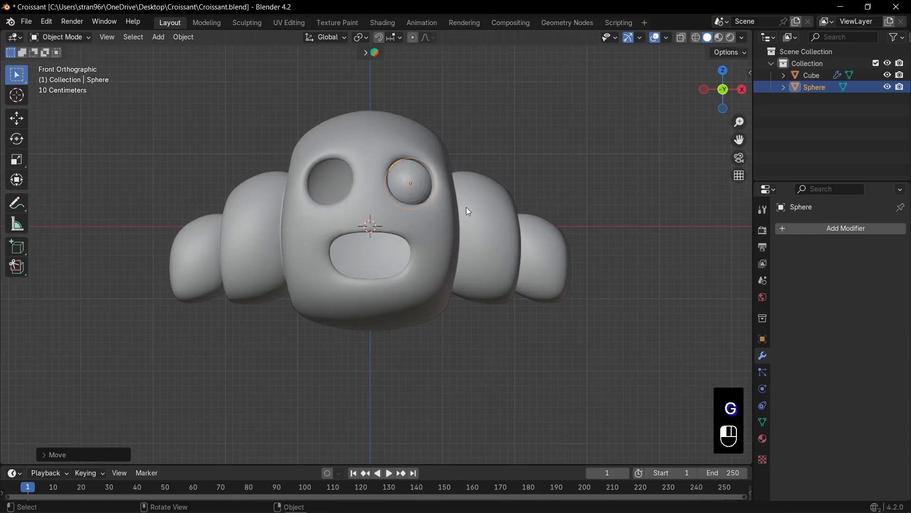
Move the eyeball forward along Y into the eye socket
{"action": "key", "text": "KP_3"}
{"action": "key", "text": "g"}
{"action": "key", "text": "y"}
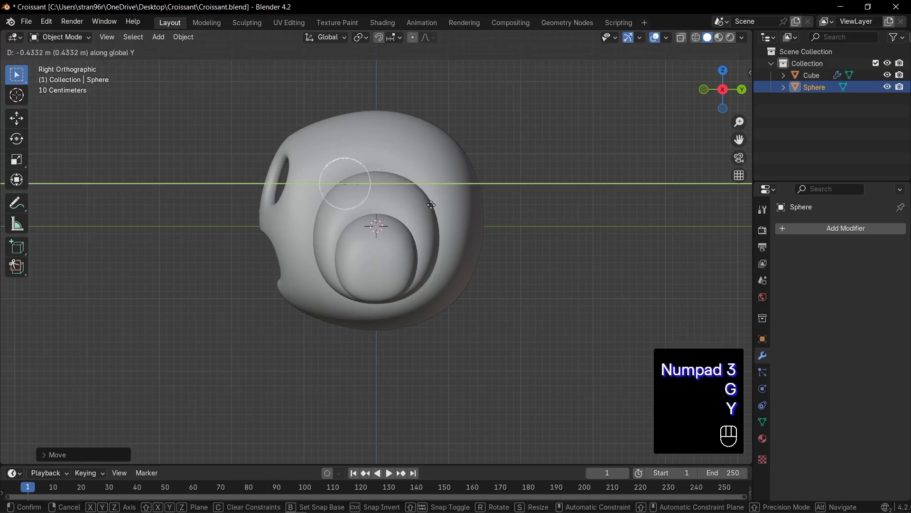
{"action": "left_click", "coordinate": [375, 198]}
Apply smooth shading to the eyeball sphere
{"action": "middle_click_drag", "start_coordinate": [368, 199], "coordinate": [481, 221]}
{"action": "scroll", "coordinate": [478, 218], "scroll_direction": "up", "scroll_amount": 3}
{"action": "right_click", "coordinate": [398, 153]}
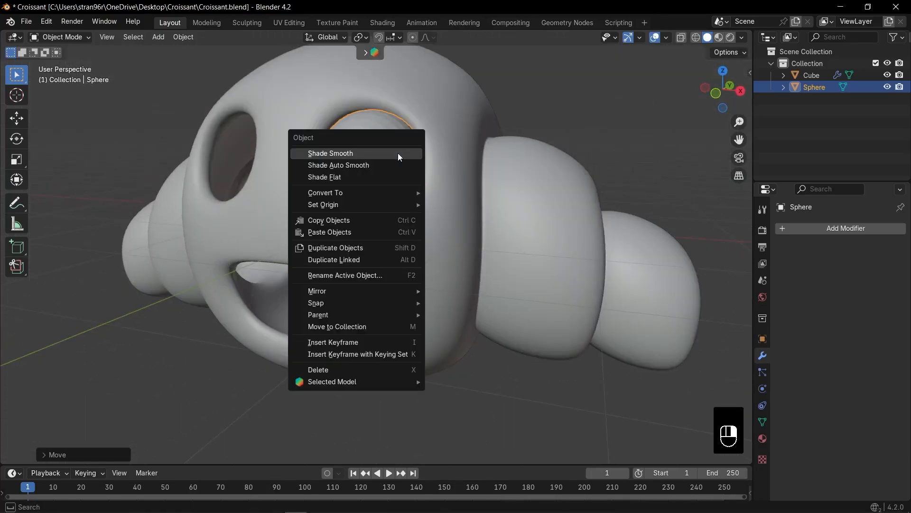
{"action": "left_click", "coordinate": [398, 153]}
Center the eyeball in its socket, enlarge it slightly to fill the opening, and save the file
{"action": "key", "text": "KP_1"}
{"action": "middle_click_drag", "start_coordinate": [454, 157], "coordinate": [466, 243], "text": "shift"}
{"action": "scroll", "coordinate": [418, 192], "scroll_direction": "up", "scroll_amount": 3}
{"action": "key", "text": "g"}
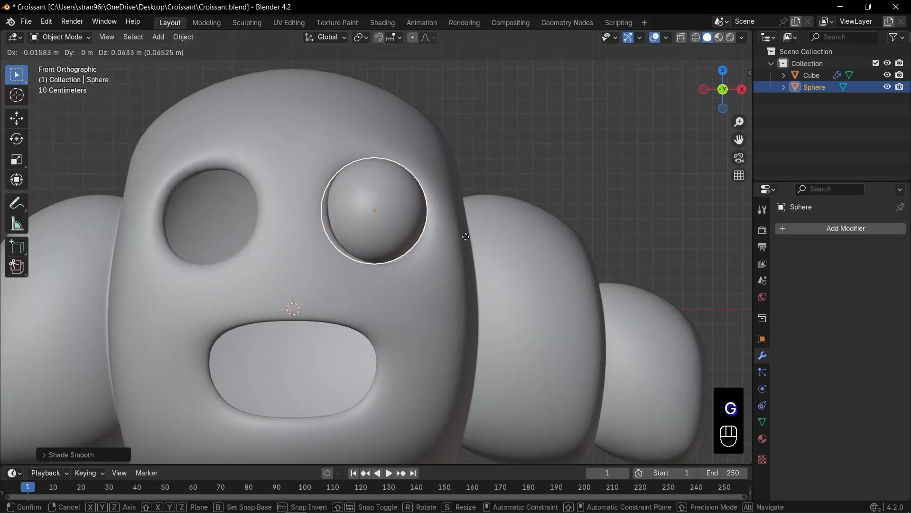
{"action": "left_click", "coordinate": [466, 244]}
{"action": "key", "text": "s"}
{"action": "right_click", "coordinate": [420, 239]}
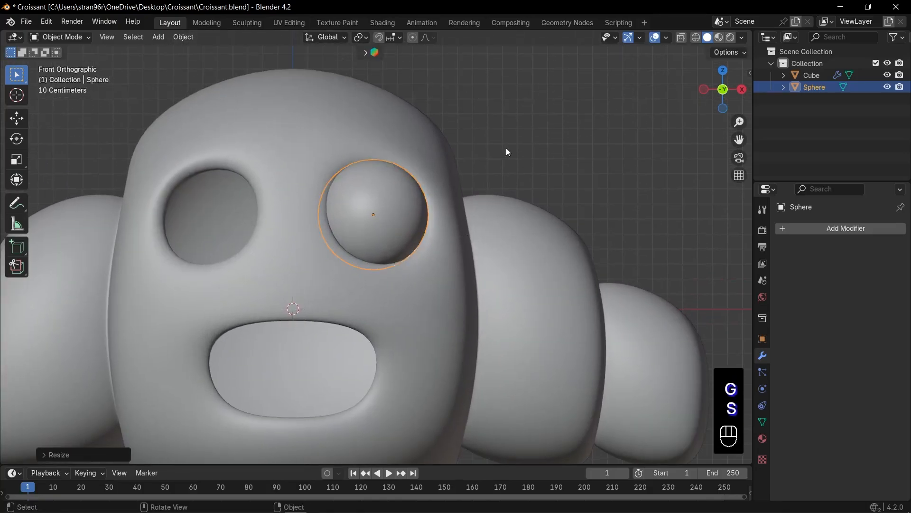
{"action": "left_click", "coordinate": [506, 147]}
{"action": "key", "text": "ctrl+s"}
Add a Mirror modifier on the X axis to the eyeball with the croissant body (Cube) as mirror object, and save the file
{"action": "scroll", "coordinate": [466, 189], "scroll_direction": "down", "scroll_amount": 4}
{"action": "left_click", "coordinate": [392, 233]}
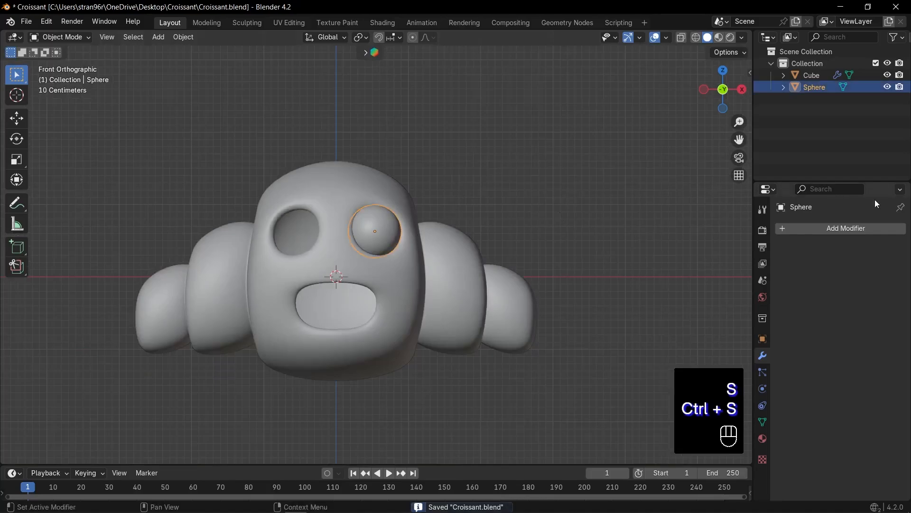
{"action": "left_click", "coordinate": [853, 227]}
{"action": "type", "text": "mi"}
{"action": "key", "text": "Return"}
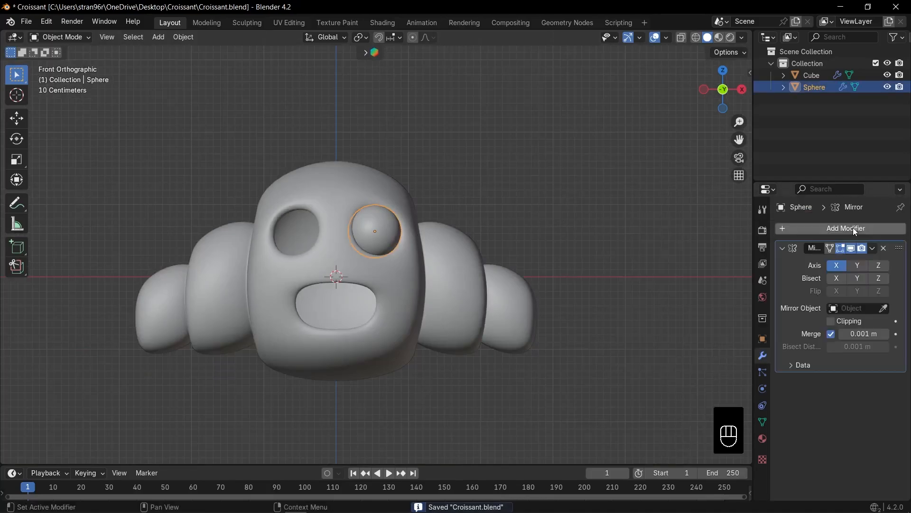
{"action": "left_click", "coordinate": [303, 183]}
{"action": "left_click", "coordinate": [460, 195]}
{"action": "scroll", "coordinate": [459, 194], "scroll_direction": "down", "scroll_amount": 3}
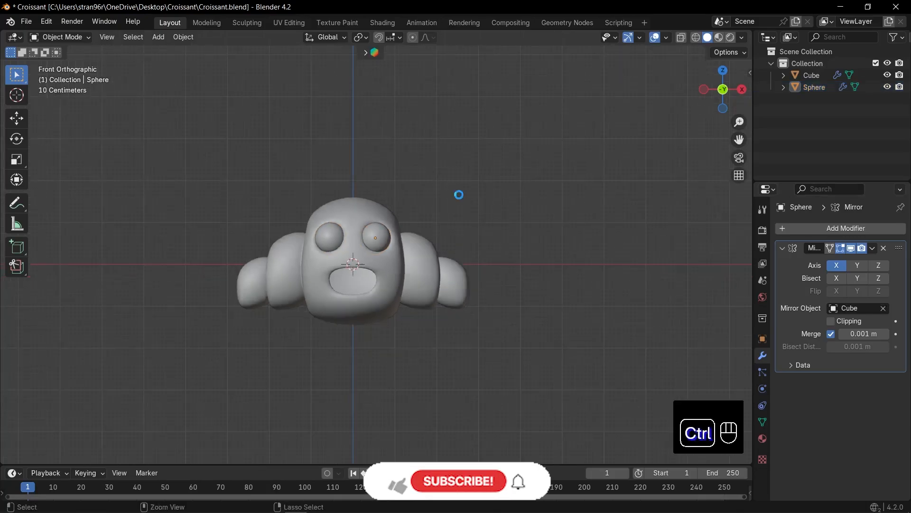
{"action": "key", "text": "ctrl+s"}
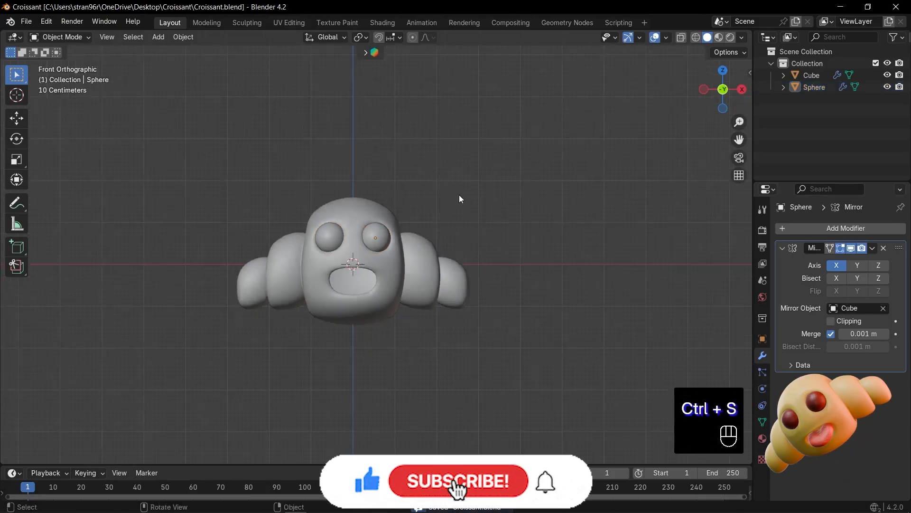
Add a new mesh cube and isolate it in local view
{"action": "scroll", "coordinate": [423, 273], "scroll_direction": "up", "scroll_amount": 4}
{"action": "scroll", "coordinate": [490, 192], "scroll_direction": "down", "scroll_amount": 5}
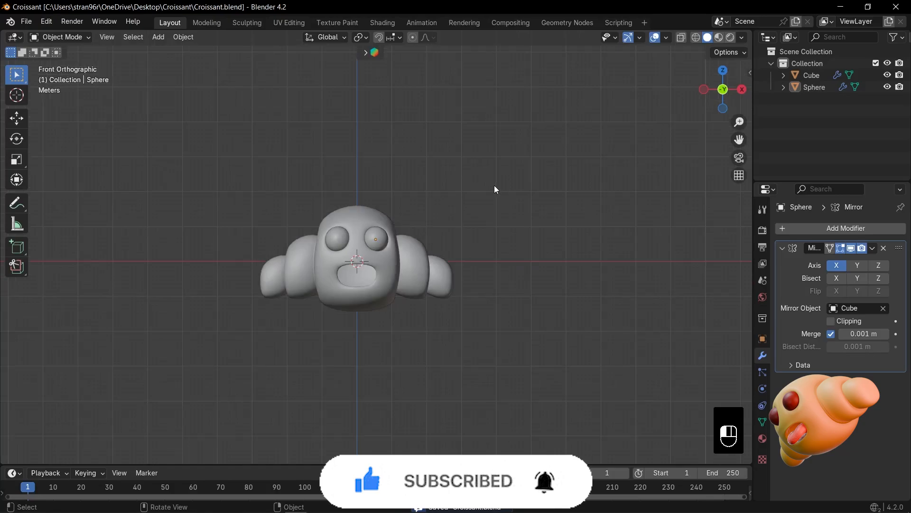
{"action": "key", "text": "shift+a"}
{"action": "mouse_move", "coordinate": [483, 186]}
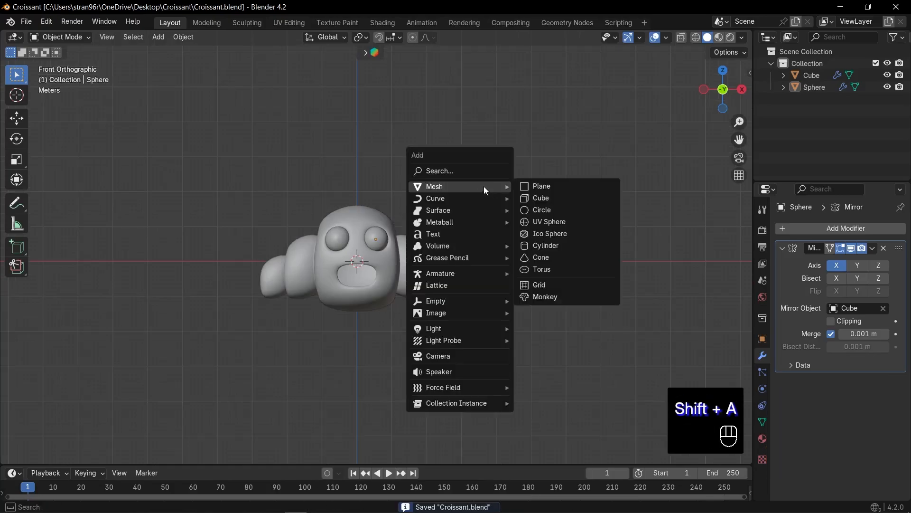
{"action": "left_click", "coordinate": [550, 199]}
{"action": "middle_click_drag", "start_coordinate": [507, 205], "coordinate": [455, 235]}
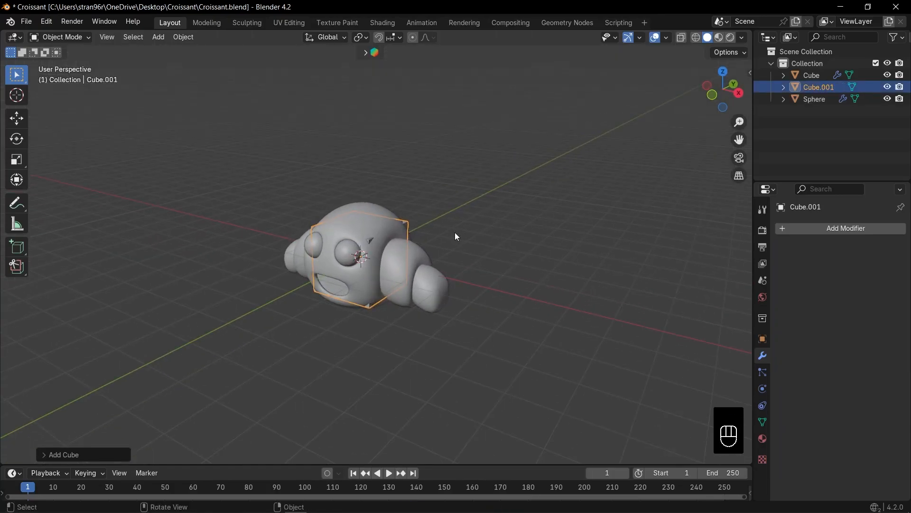
{"action": "key", "text": "KP_Divide"}
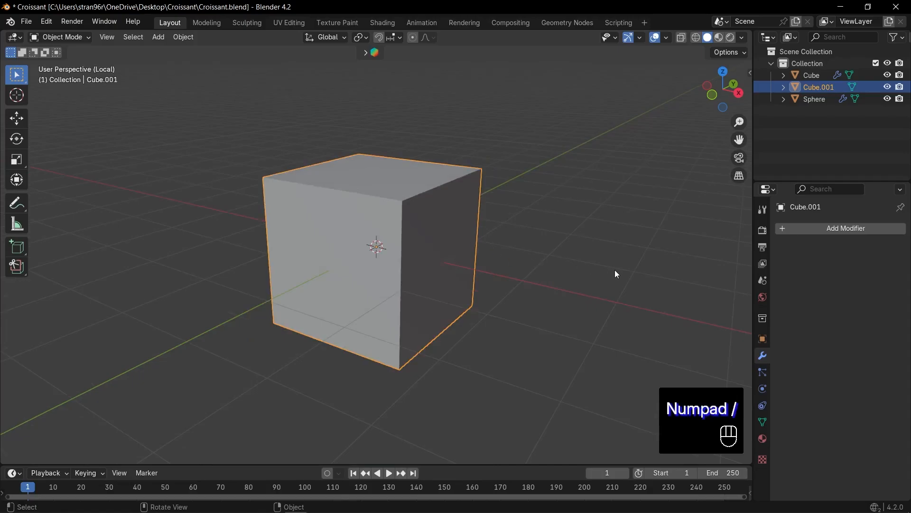
Flatten the cube along Z to about a quarter of its height and narrow it along X to about three quarters
{"action": "key", "text": "s"}
{"action": "key", "text": "z"}
{"action": "left_click", "coordinate": [444, 264]}
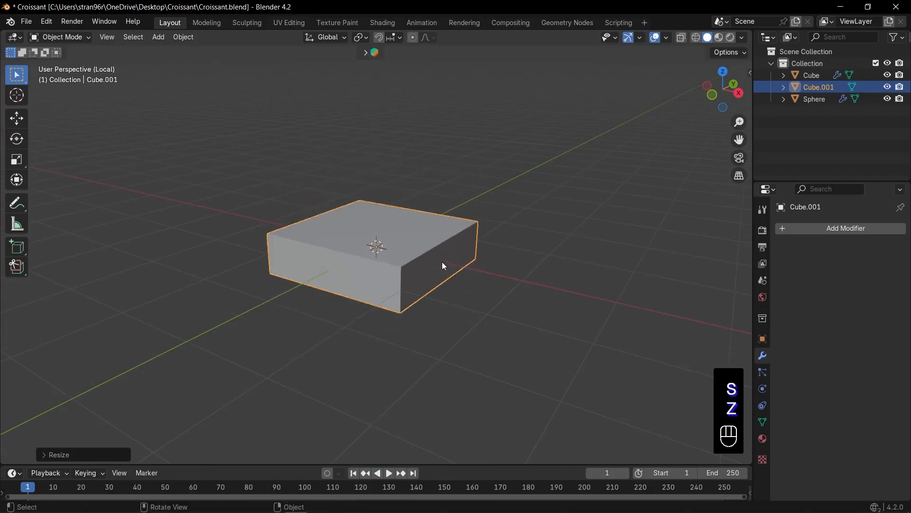
{"action": "middle_click_drag", "start_coordinate": [443, 263], "coordinate": [470, 301]}
{"action": "key", "text": "s"}
{"action": "key", "text": "x"}
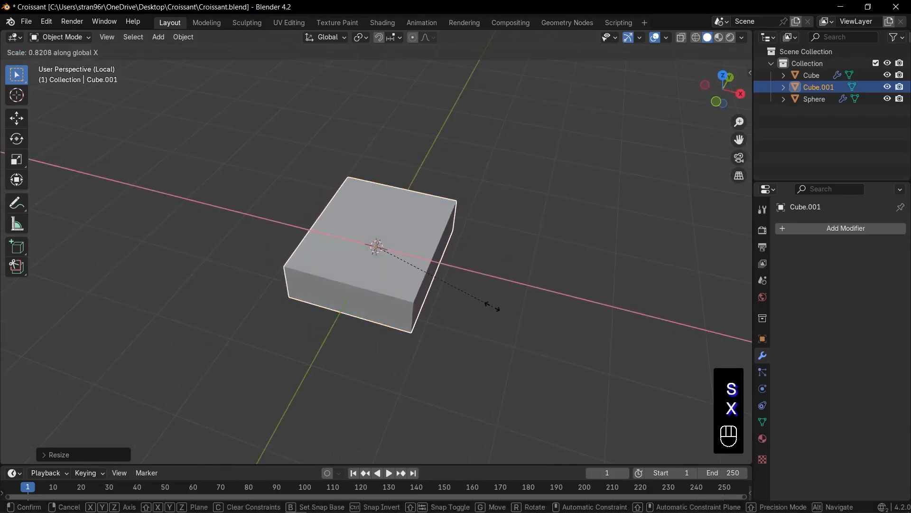
{"action": "left_click", "coordinate": [484, 307]}
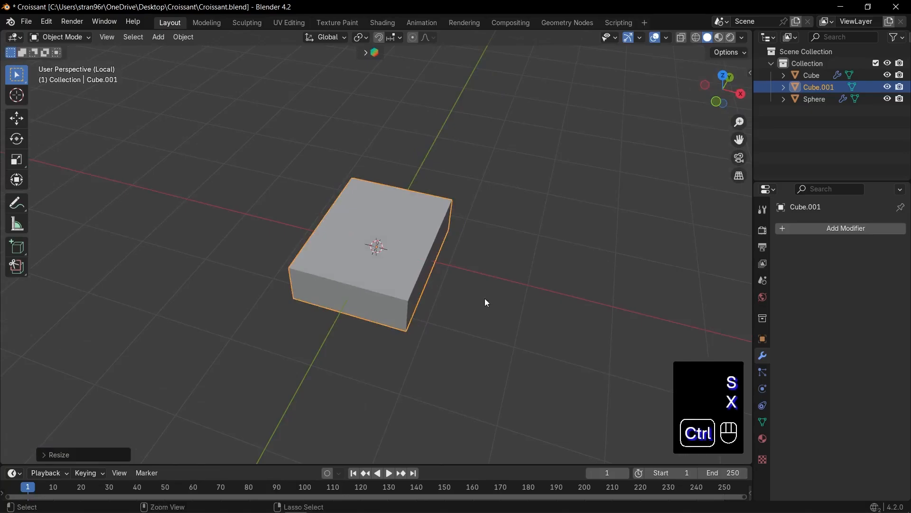
Apply the rotation and scale of the flattened cube
{"action": "key", "text": "ctrl+a"}
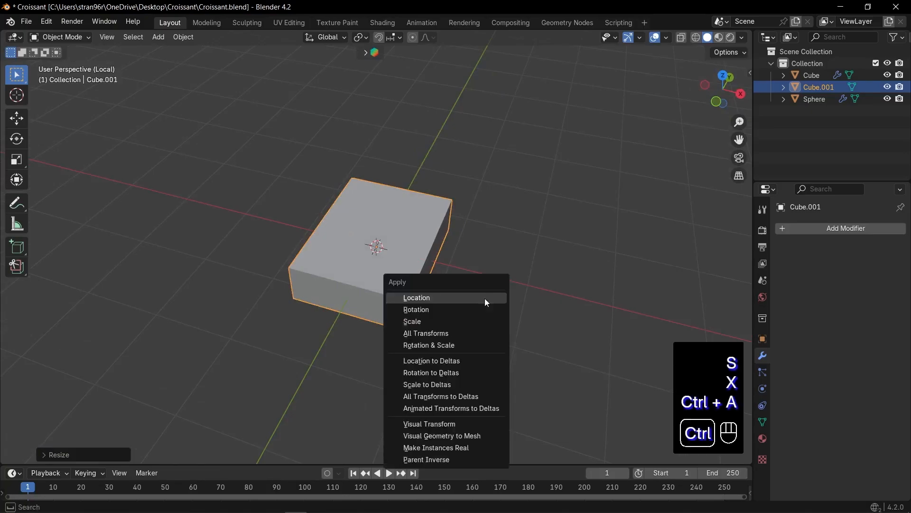
{"action": "left_click", "coordinate": [445, 346]}
{"action": "middle_click_drag", "start_coordinate": [467, 323], "coordinate": [456, 313]}
Add three evenly spaced loop cuts along the block's length and three across its width
{"action": "key", "text": "Tab"}
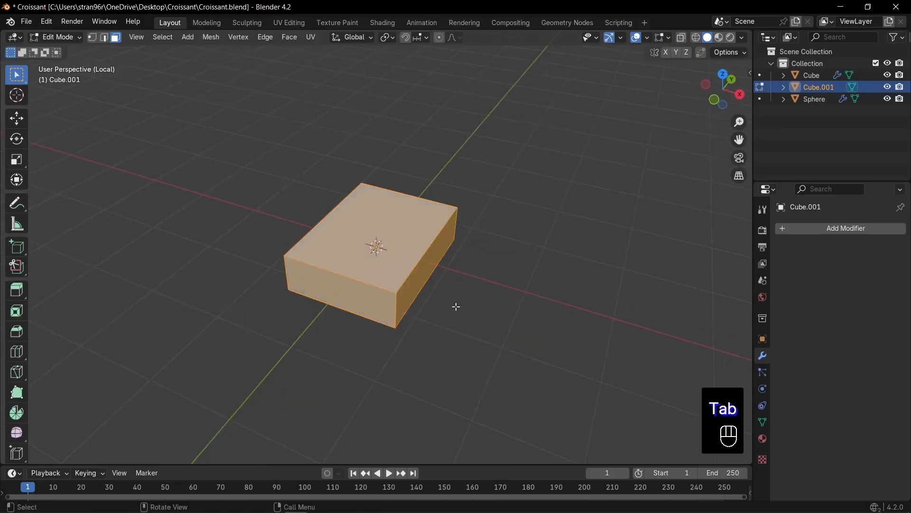
{"action": "key", "text": "ctrl+r"}
{"action": "scroll", "coordinate": [354, 284], "scroll_direction": "up", "scroll_amount": 2}
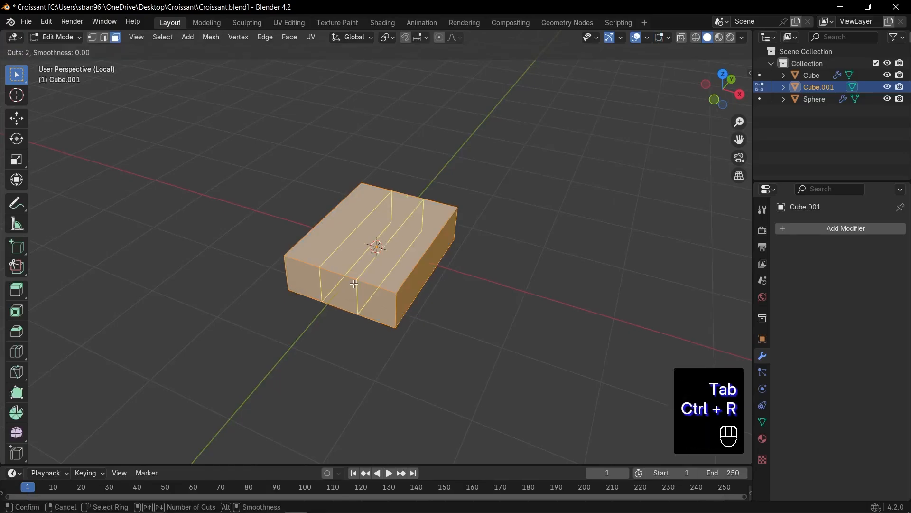
{"action": "left_click", "coordinate": [354, 284]}
{"action": "right_click", "coordinate": [420, 265]}
{"action": "key", "text": "ctrl+r"}
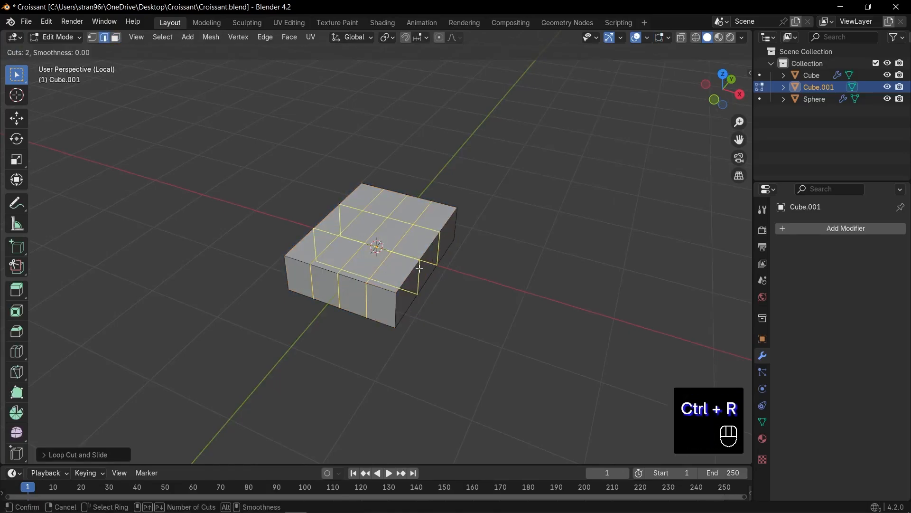
{"action": "scroll", "coordinate": [420, 266], "scroll_direction": "up", "scroll_amount": 2}
{"action": "left_click", "coordinate": [420, 267]}
Pull the front middle vertices forward along Y by about 0.6 m with proportional editing to form a pointed tip
{"action": "key", "text": "KP_7"}
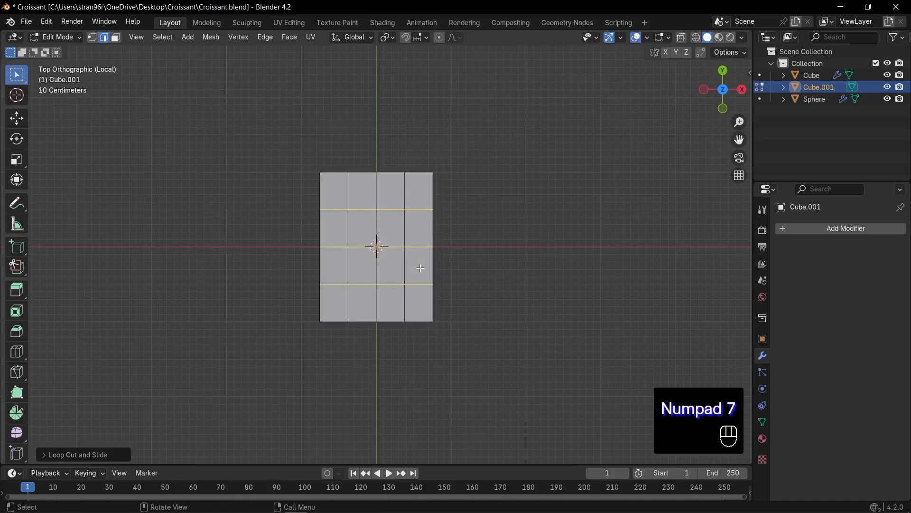
{"action": "key", "text": "1"}
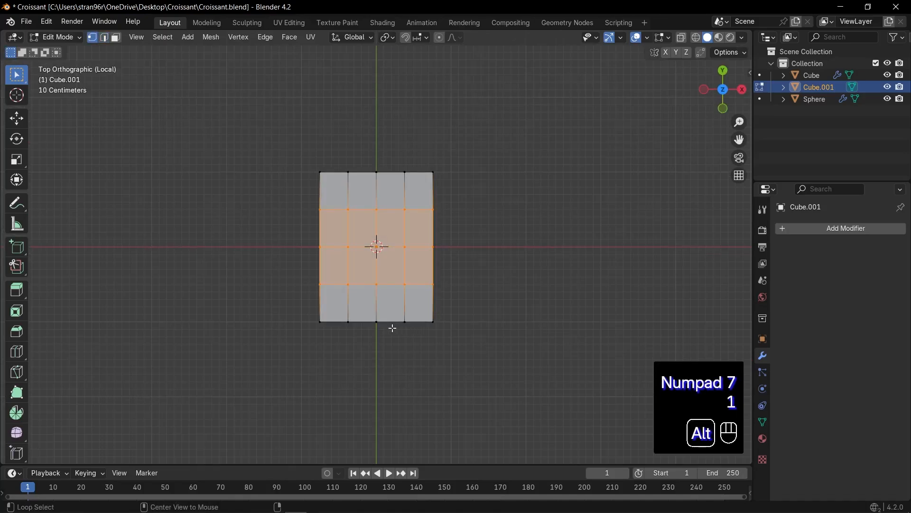
{"action": "key", "text": "alt+z"}
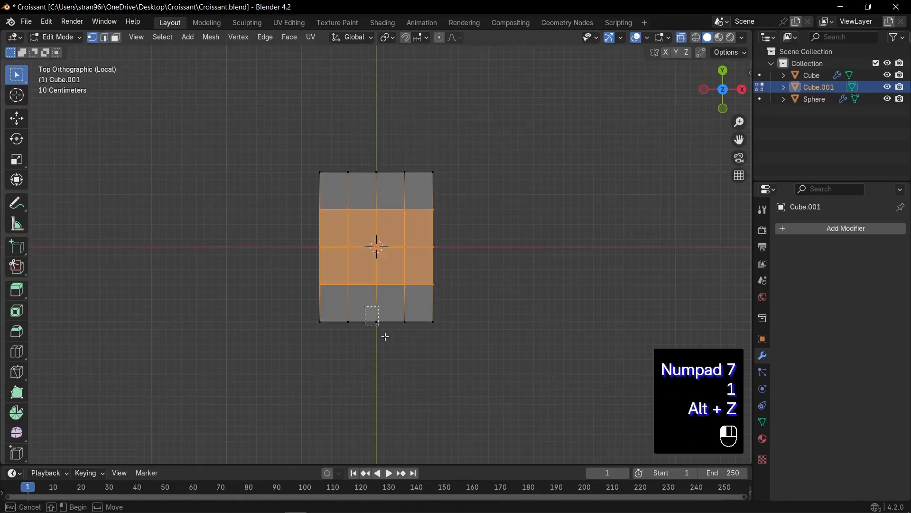
{"action": "left_click_drag", "start_coordinate": [385, 337], "coordinate": [390, 346]}
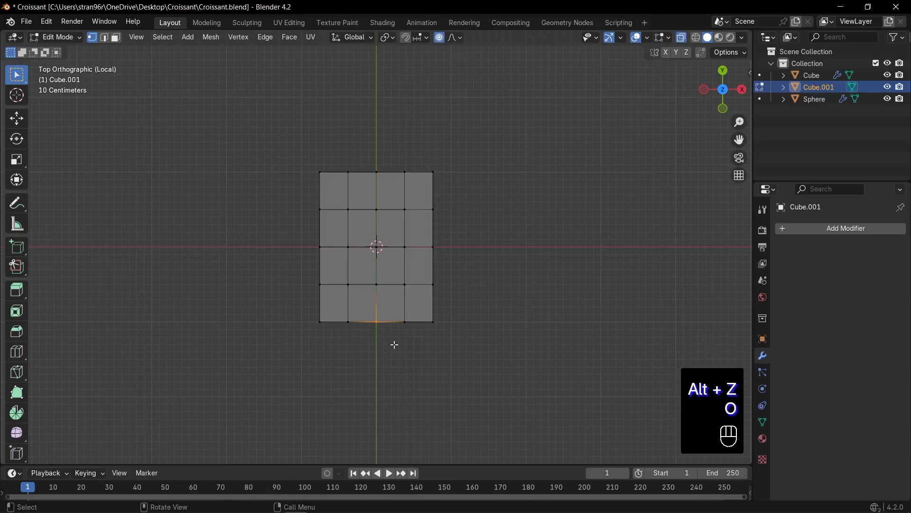
{"action": "key", "text": "g"}
{"action": "key", "text": "y"}
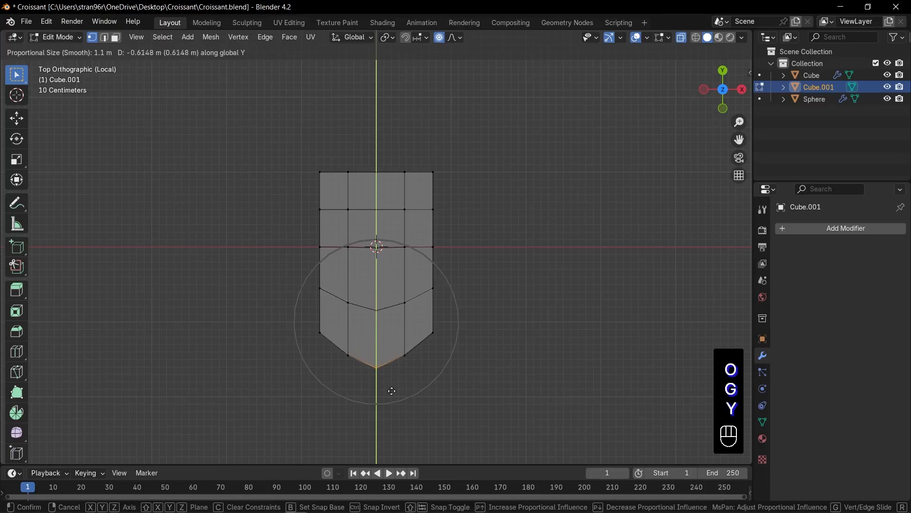
{"action": "key", "text": "Escape"}
Widen the middle cross row of vertices along X with proportional editing so the sides bulge outward
{"action": "left_click_drag", "start_coordinate": [279, 228], "coordinate": [451, 261]}
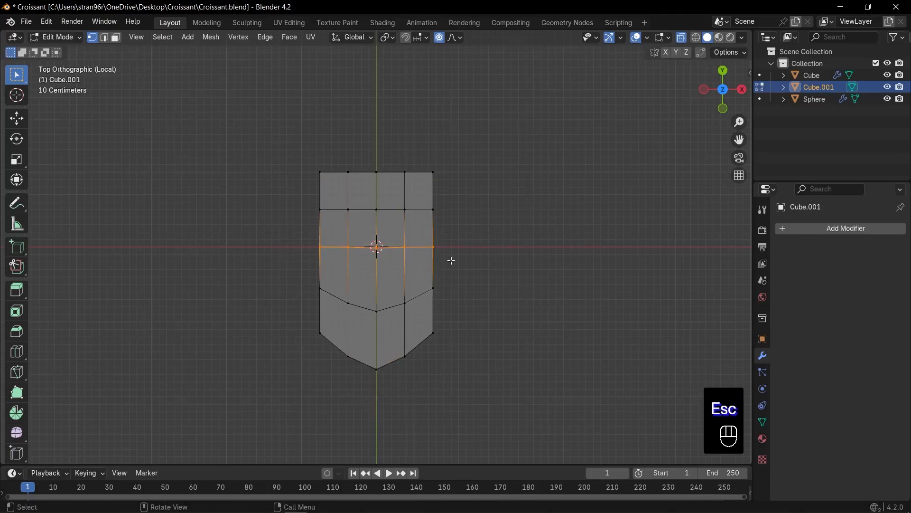
{"action": "key", "text": "s"}
{"action": "key", "text": "x"}
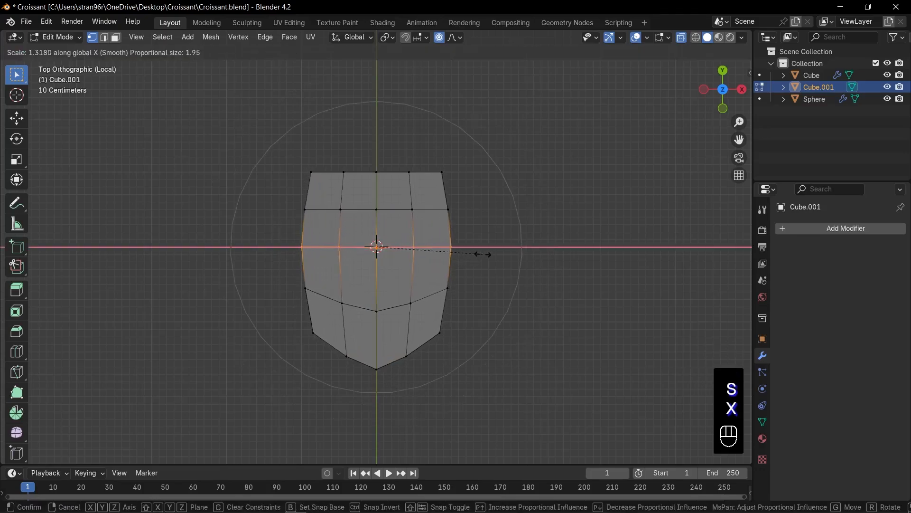
{"action": "left_click", "coordinate": [512, 252]}
Thicken the middle cross row along Z and raise it with proportional editing so the part arches in side view
{"action": "key", "text": "KP_3"}
{"action": "key", "text": "s"}
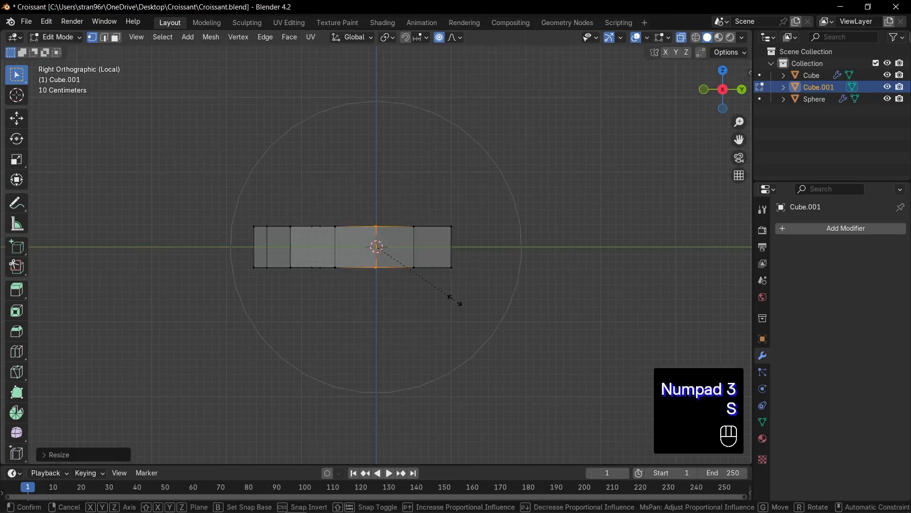
{"action": "key", "text": "z"}
{"action": "left_click", "coordinate": [350, 295]}
{"action": "key", "text": "g"}
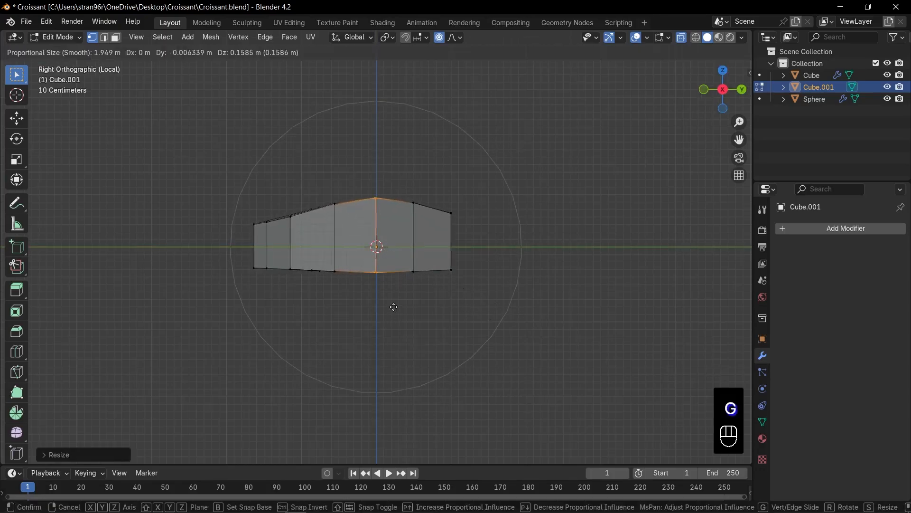
{"action": "left_click", "coordinate": [396, 290]}
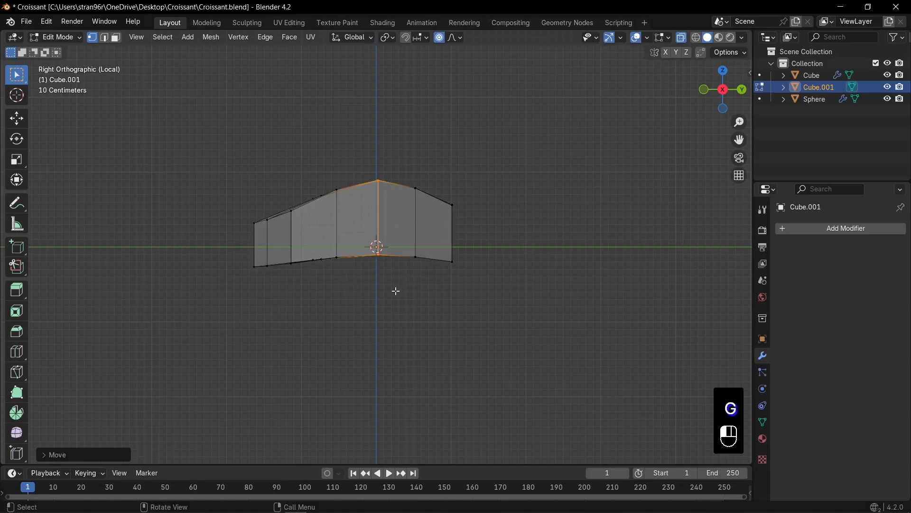
Add a loop cut around the part's side walls and scale it outward by about 1.12 without proportional editing
{"action": "middle_click_drag", "start_coordinate": [396, 291], "coordinate": [361, 266]}
{"action": "key", "text": "Tab"}
{"action": "key", "text": "alt+z"}
{"action": "key", "text": "Tab"}
{"action": "key", "text": "ctrl+r"}
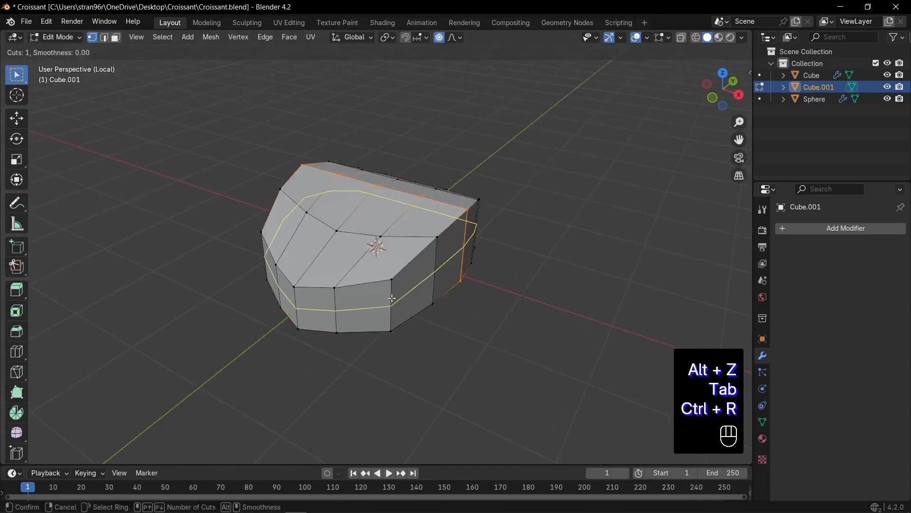
{"action": "left_click", "coordinate": [392, 297]}
{"action": "right_click", "coordinate": [392, 298]}
{"action": "key", "text": "o"}
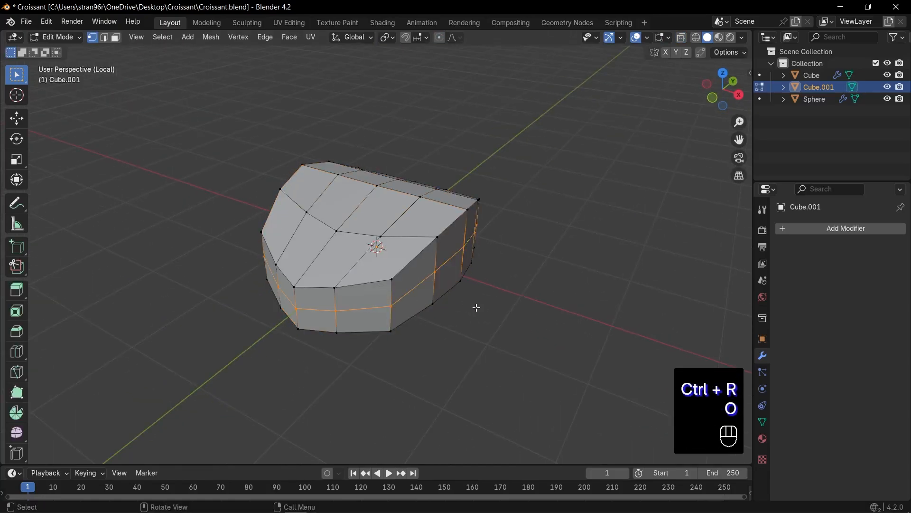
{"action": "key", "text": "s"}
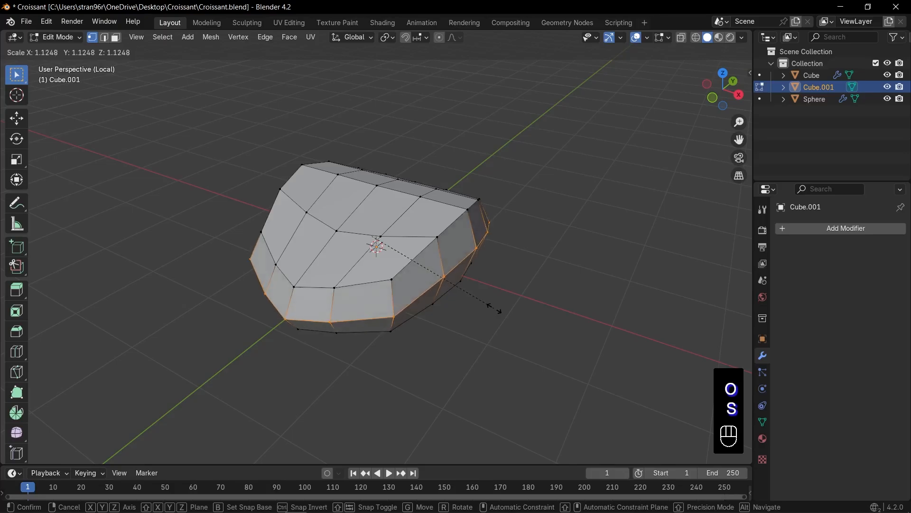
{"action": "left_click", "coordinate": [495, 308]}
Add a loop cut across the front half and slide it toward the middle of the part
{"action": "key", "text": "ctrl+r"}
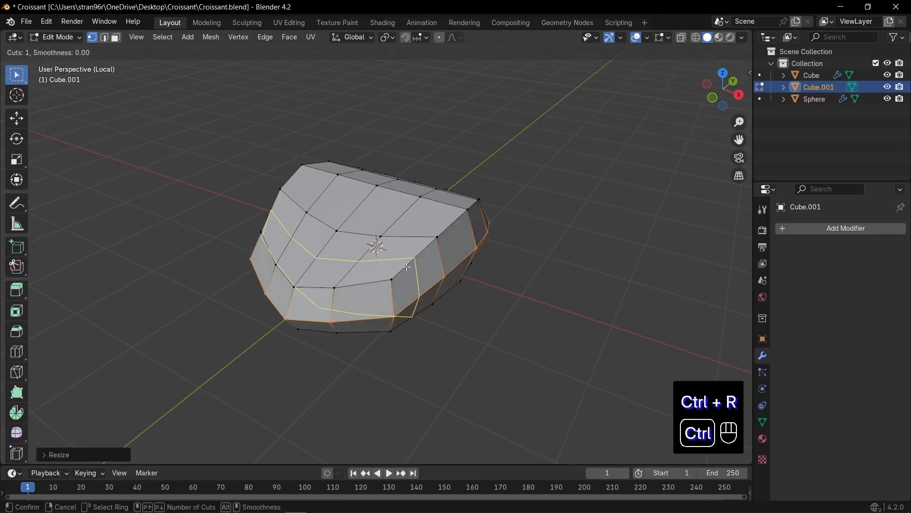
{"action": "left_click", "coordinate": [406, 268]}
{"action": "left_click", "coordinate": [444, 244]}
Lower the center line of vertices on the upper surface along Z to form a lengthwise groove
{"action": "middle_click_drag", "start_coordinate": [444, 245], "coordinate": [373, 190]}
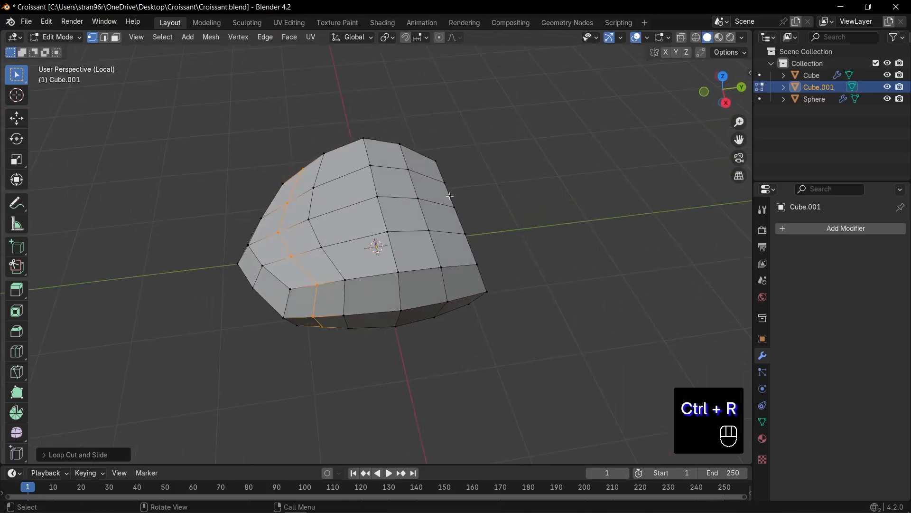
{"action": "key", "text": "1"}
{"action": "left_click", "coordinate": [316, 220], "text": "ctrl"}
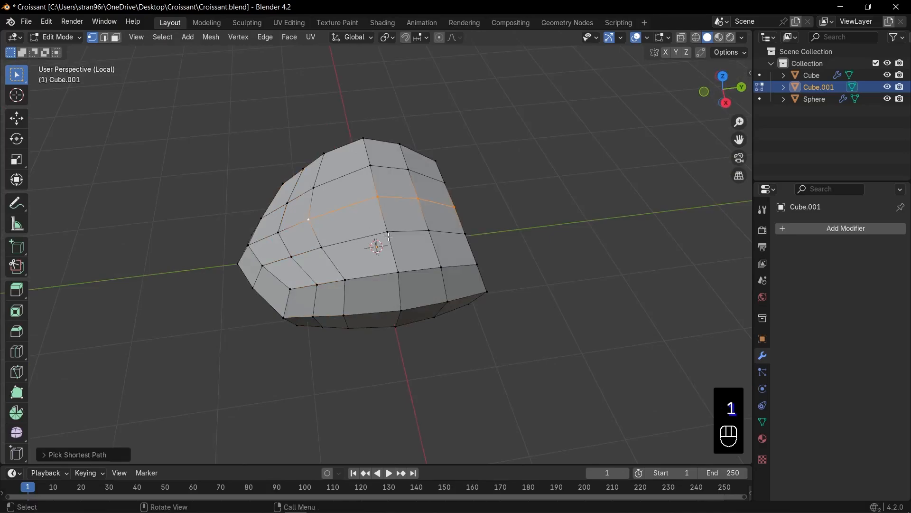
{"action": "middle_click_drag", "start_coordinate": [317, 219], "coordinate": [335, 215]}
{"action": "key", "text": "g"}
{"action": "key", "text": "z"}
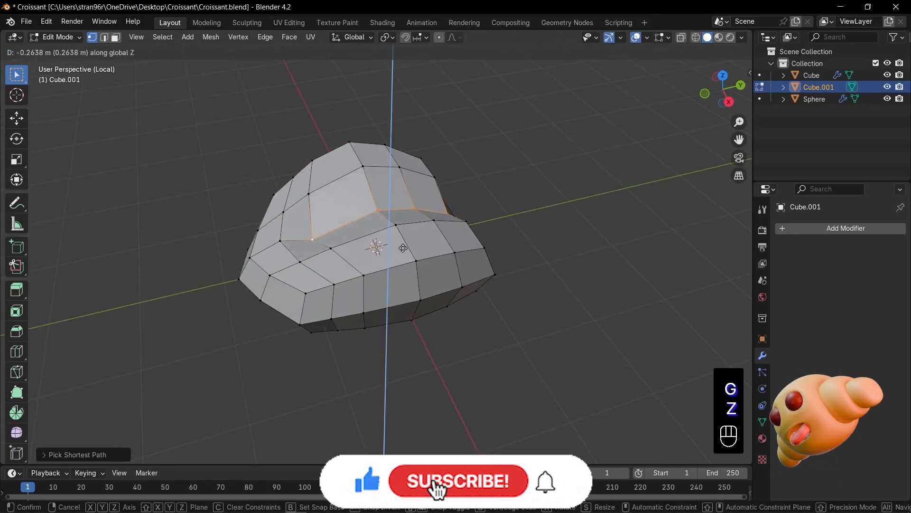
{"action": "left_click", "coordinate": [402, 169]}
Raise the vertex rows on both sides of the groove slightly along Z
{"action": "left_click", "coordinate": [402, 170]}
{"action": "left_click", "coordinate": [310, 194], "text": "ctrl"}
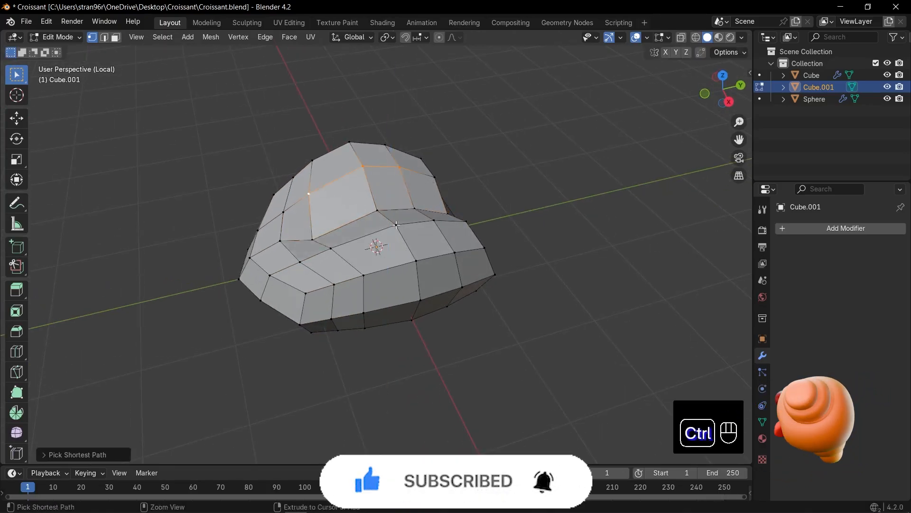
{"action": "left_click", "coordinate": [433, 222], "text": "shift"}
{"action": "left_click", "coordinate": [330, 248], "text": "ctrl+shift"}
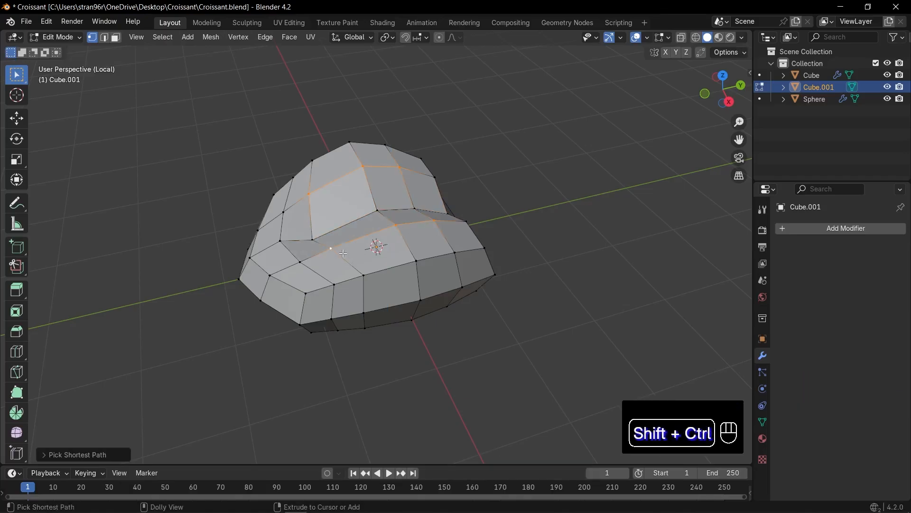
{"action": "key", "text": "g"}
{"action": "key", "text": "z"}
{"action": "left_click", "coordinate": [389, 246]}
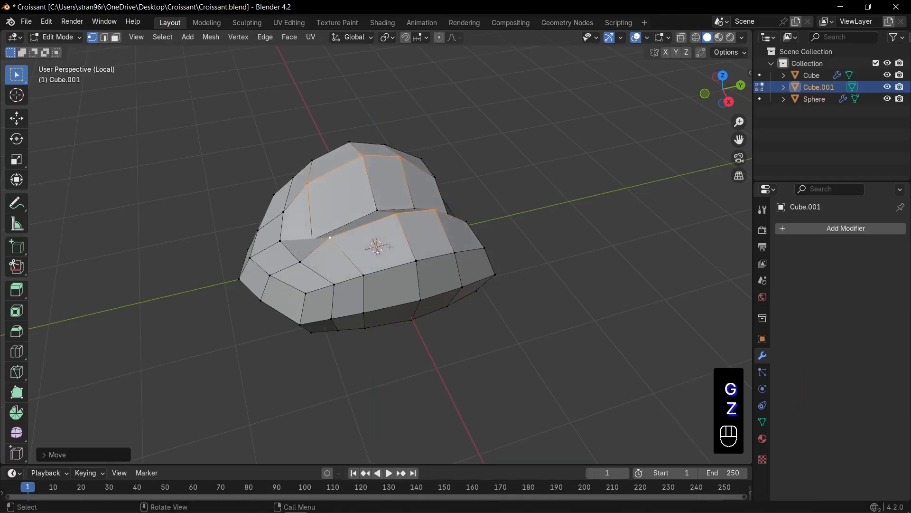
Add a level 2 Subdivision Surface modifier to the grooved part and shade it smooth
{"action": "key", "text": "Tab"}
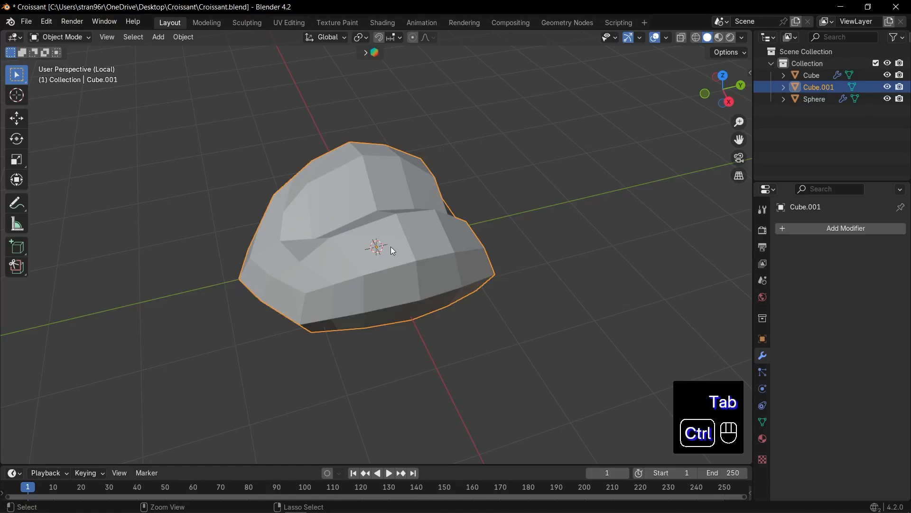
{"action": "key", "text": "ctrl+2"}
{"action": "right_click", "coordinate": [391, 247]}
{"action": "left_click", "coordinate": [396, 232]}
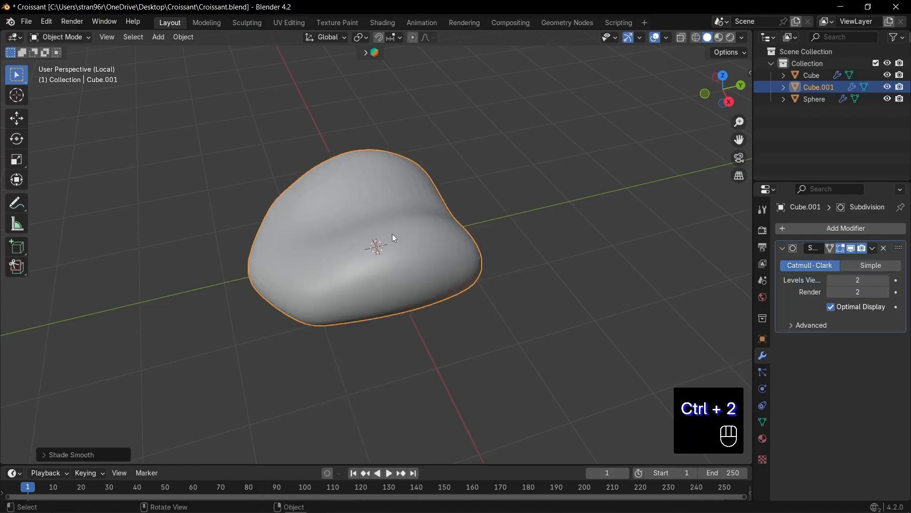
{"action": "mouse_move", "coordinate": [392, 233]}
{"action": "middle_mouse_down"}
{"action": "mouse_move", "coordinate": [361, 239]}
{"action": "mouse_move", "coordinate": [429, 167]}
{"action": "mouse_move", "coordinate": [342, 185]}
{"action": "mouse_move", "coordinate": [291, 210]}
{"action": "mouse_move", "coordinate": [356, 249]}
{"action": "mouse_move", "coordinate": [378, 243]}
{"action": "middle_mouse_up"}
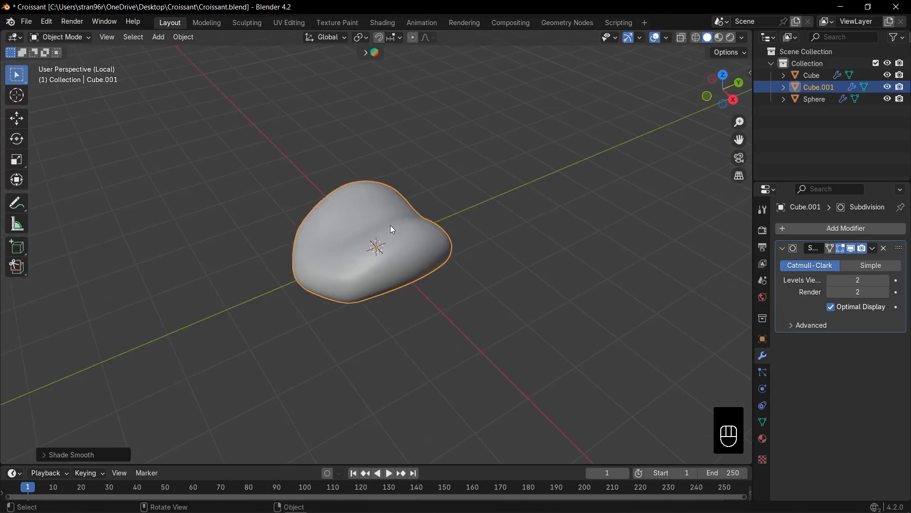
Shift all of the part's geometry forward in Edit Mode so its origin sits at the back end
{"action": "key", "text": "KP_3"}
{"action": "key", "text": "Tab"}
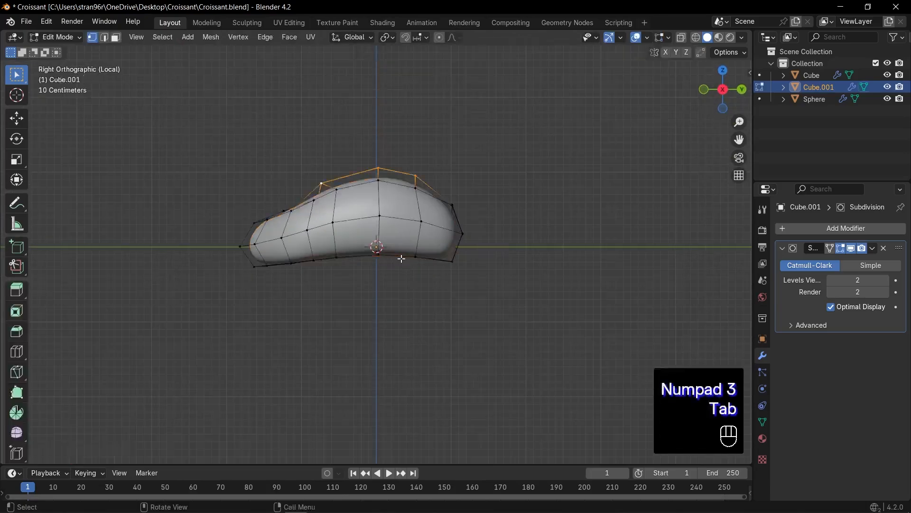
{"action": "key", "text": "a"}
{"action": "key", "text": "g"}
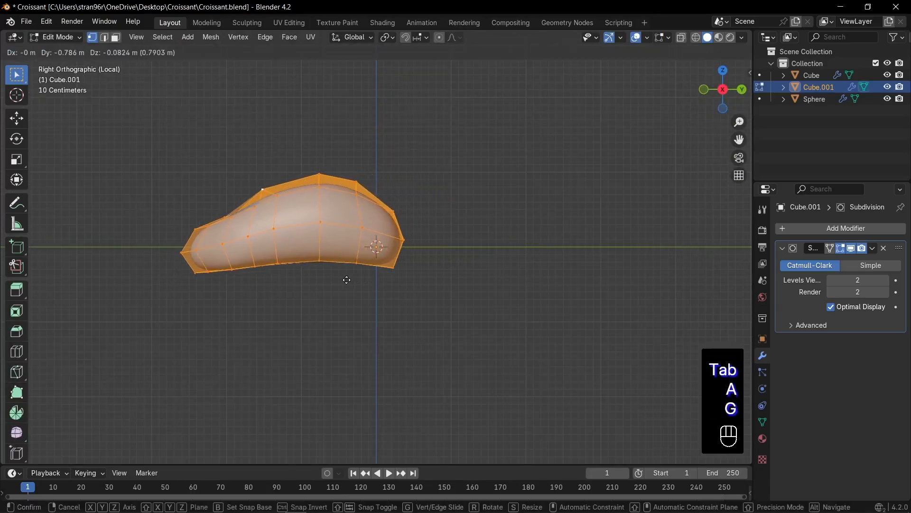
{"action": "left_click", "coordinate": [337, 281]}
{"action": "key", "text": "Tab"}
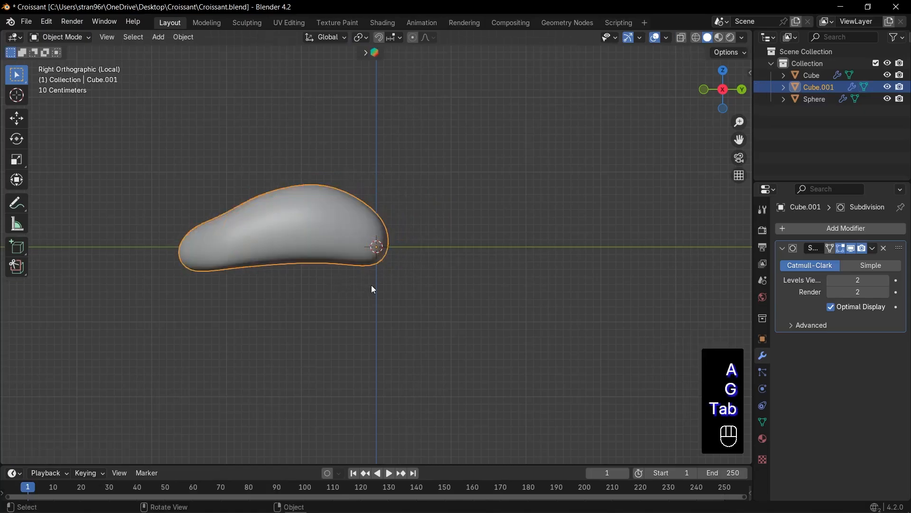
Leave the isolated view, move the tongue down to mouth height in the side view and scale it to about 0.6
{"action": "key", "text": "KP_Divide"}
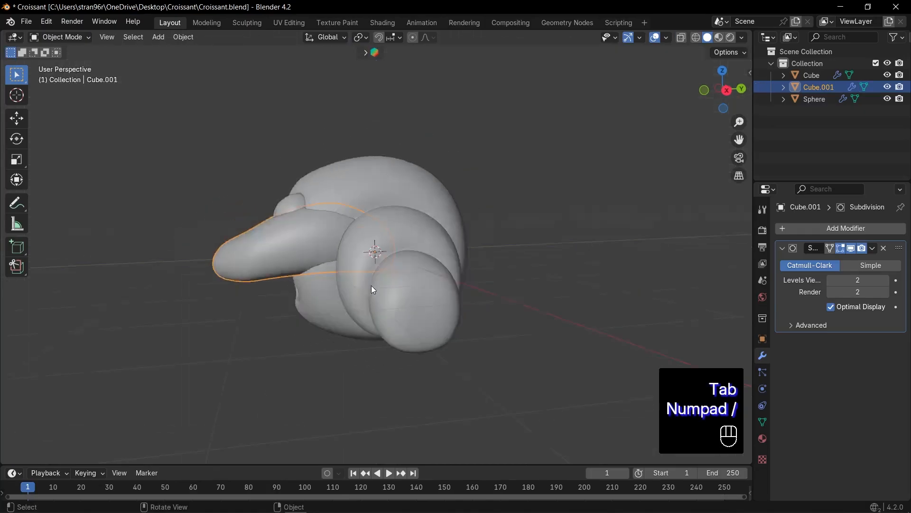
{"action": "key", "text": "KP_3"}
{"action": "scroll", "coordinate": [366, 290], "scroll_direction": "up", "scroll_amount": 4}
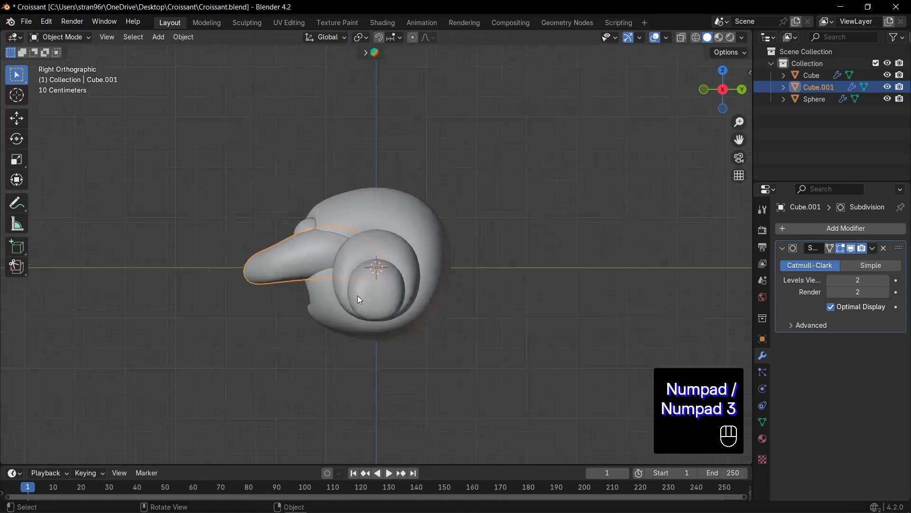
{"action": "middle_click_drag", "start_coordinate": [357, 318], "coordinate": [412, 253], "text": "shift"}
{"action": "key", "text": "alt+z"}
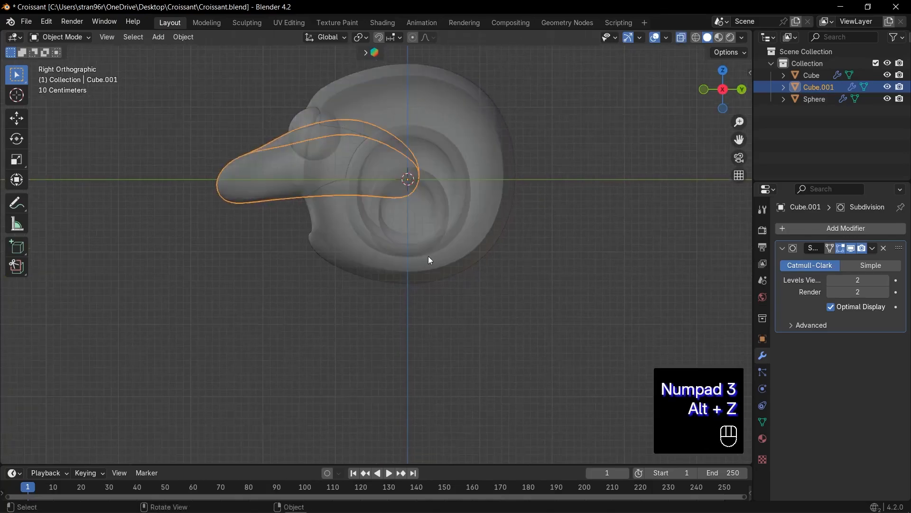
{"action": "key", "text": "g"}
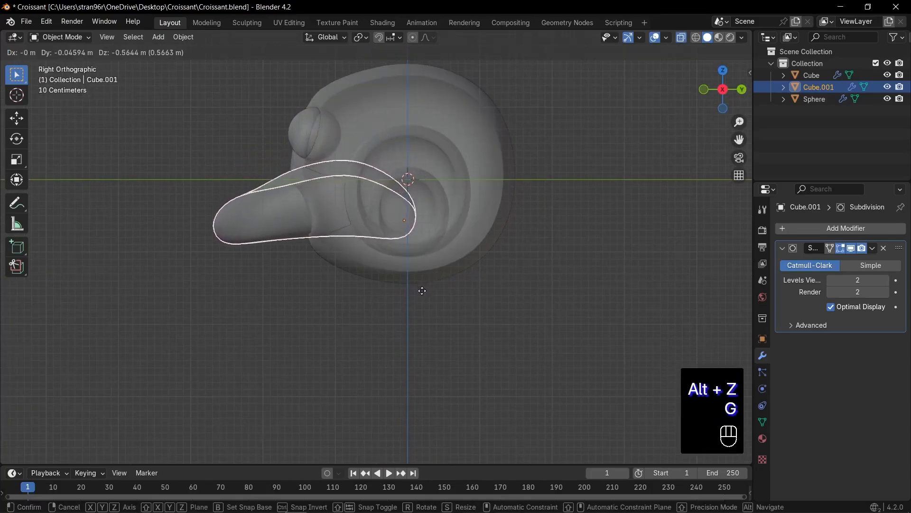
{"action": "left_click", "coordinate": [413, 301]}
{"action": "key", "text": "s"}
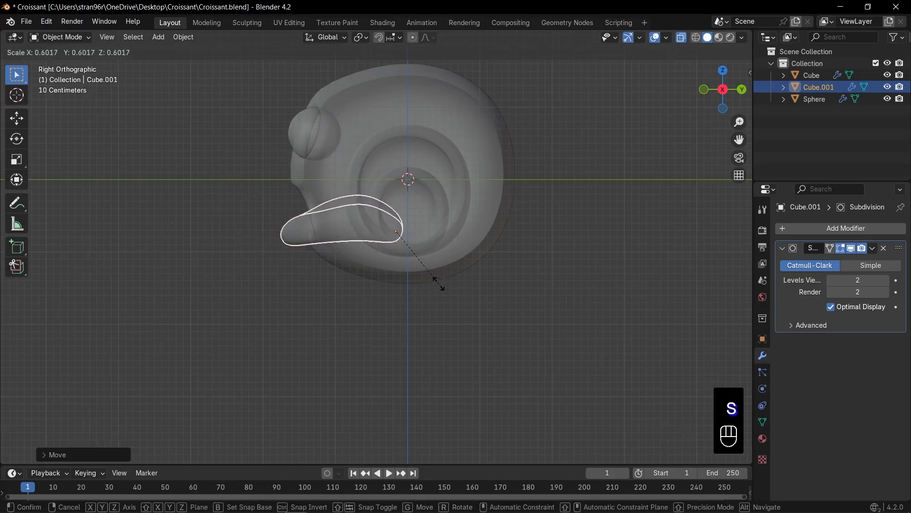
{"action": "left_click", "coordinate": [428, 281]}
Shift the tongue forward through the mouth opening and rotate it slightly so its tip tilts up
{"action": "scroll", "coordinate": [425, 281], "scroll_direction": "up", "scroll_amount": 1}
{"action": "key", "text": "g"}
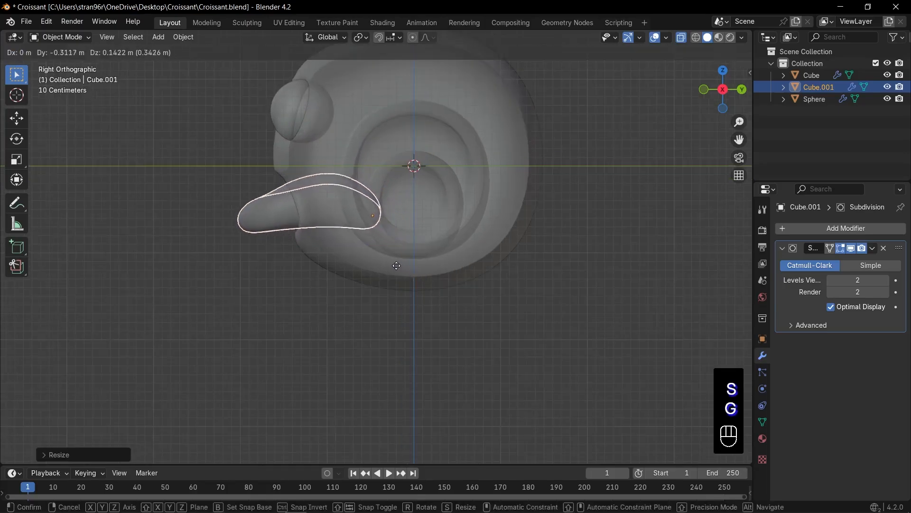
{"action": "left_click", "coordinate": [411, 254]}
{"action": "key", "text": "r"}
{"action": "left_click", "coordinate": [411, 254]}
{"action": "key", "text": "g"}
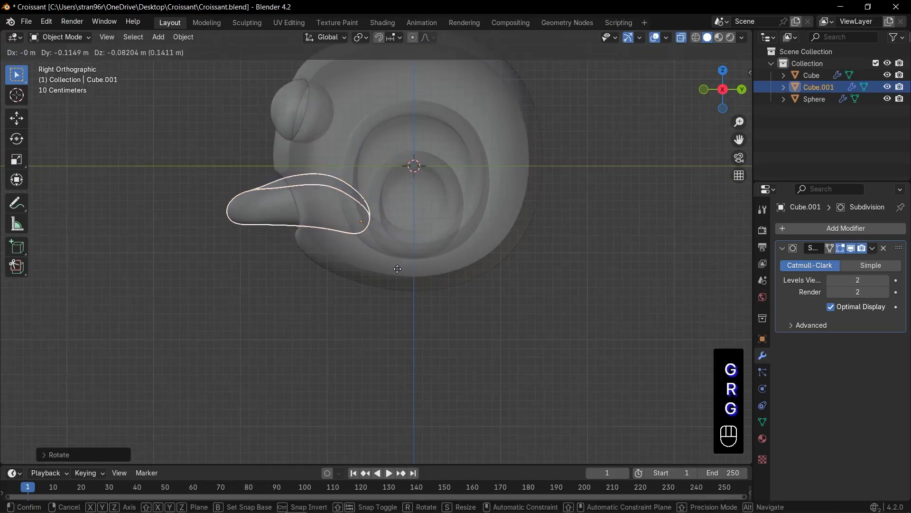
{"action": "left_click", "coordinate": [404, 270]}
Bend the tongue's tip vertices downward by moving and rotating them with smooth proportional editing at a size of about 1.1 m
{"action": "key", "text": "Tab"}
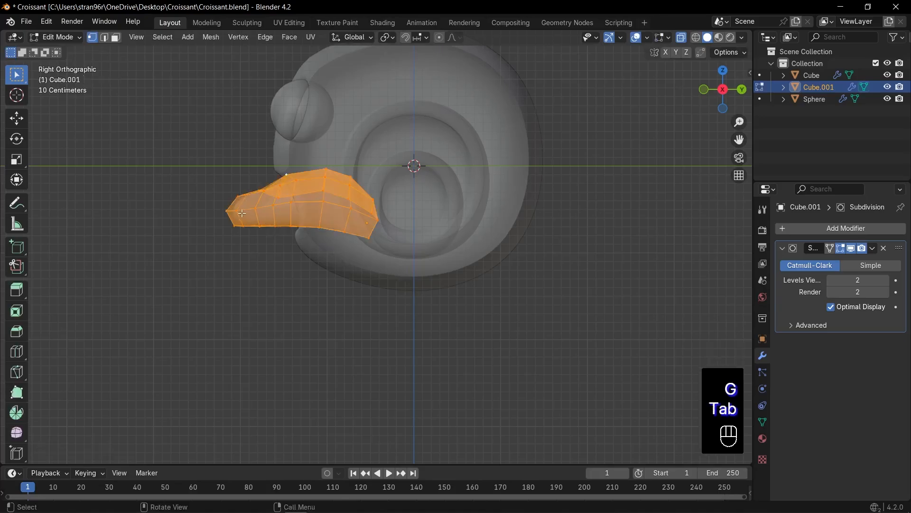
{"action": "key", "text": "1"}
{"action": "key", "text": "alt+z"}
{"action": "key", "text": "alt+z"}
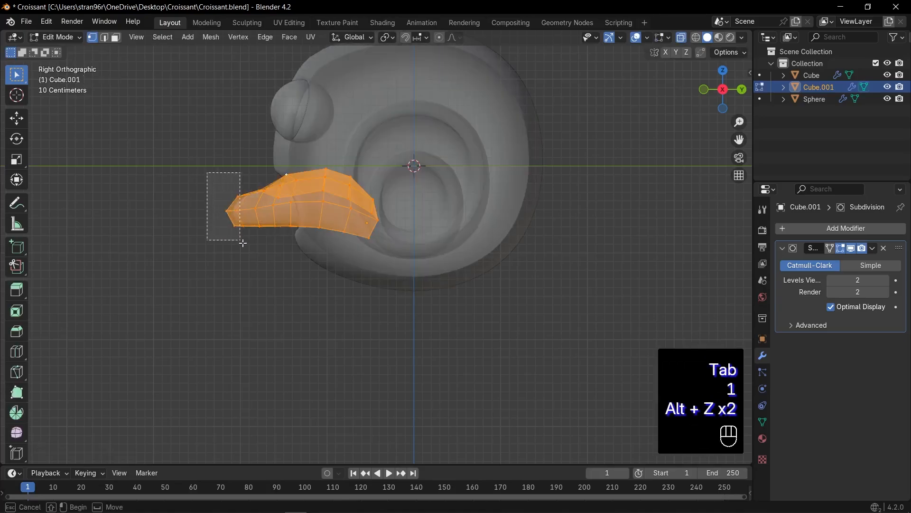
{"action": "left_click_drag", "start_coordinate": [243, 242], "coordinate": [243, 242]}
{"action": "key", "text": "g"}
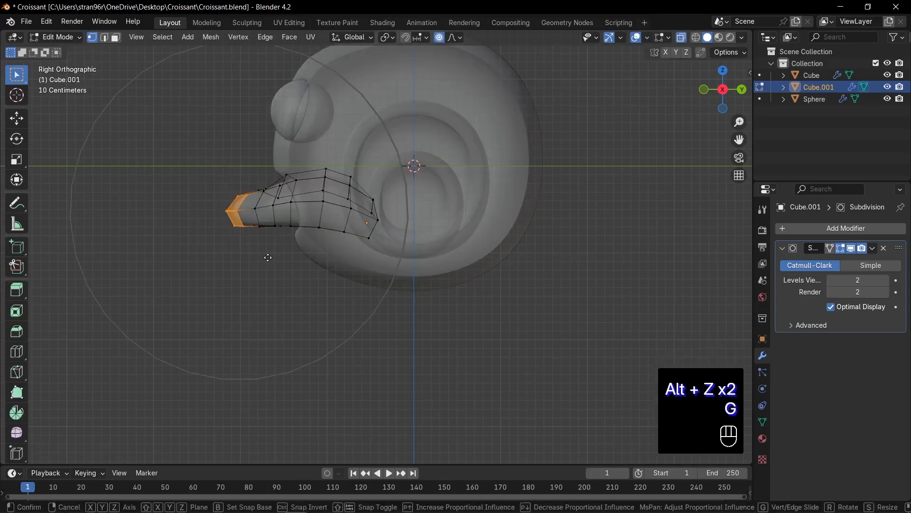
{"action": "scroll", "coordinate": [269, 262], "scroll_direction": "up", "scroll_amount": 6}
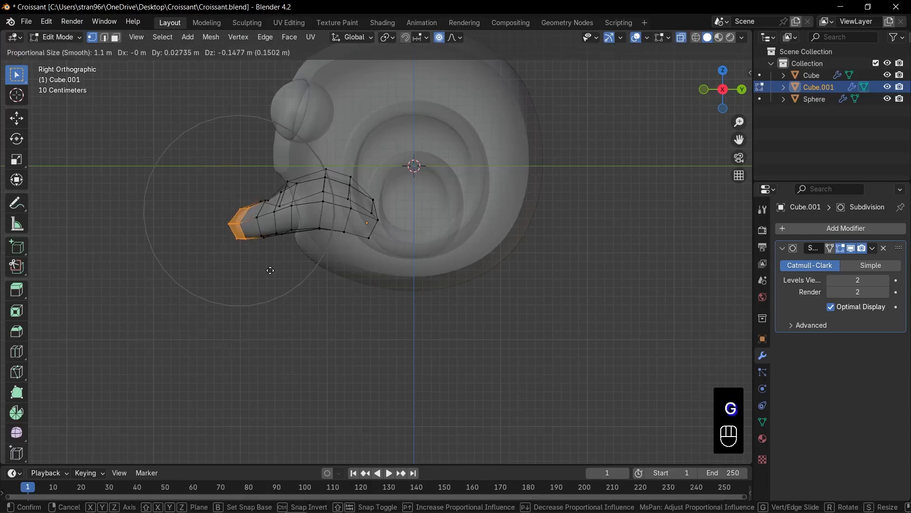
{"action": "key", "text": "r"}
{"action": "left_click", "coordinate": [313, 284]}
{"action": "key", "text": "g"}
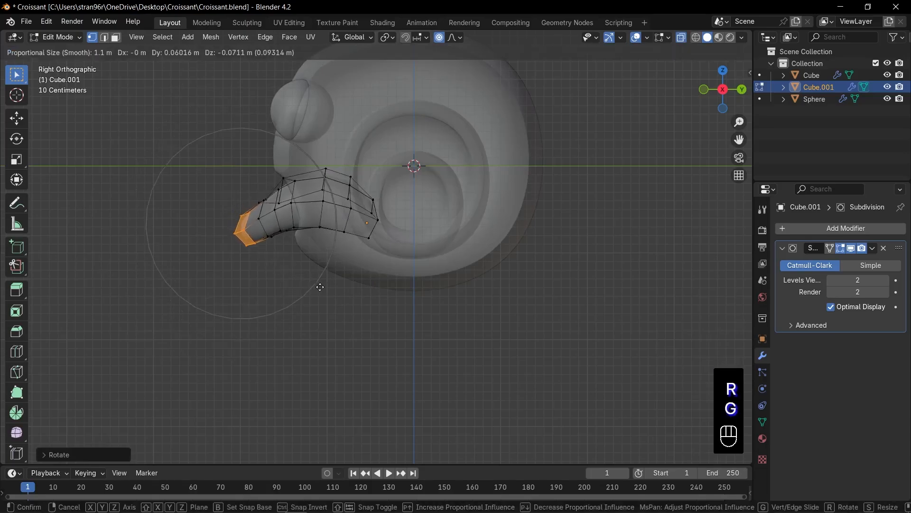
{"action": "key", "text": "r"}
{"action": "left_click", "coordinate": [332, 283]}
{"action": "key", "text": "Tab"}
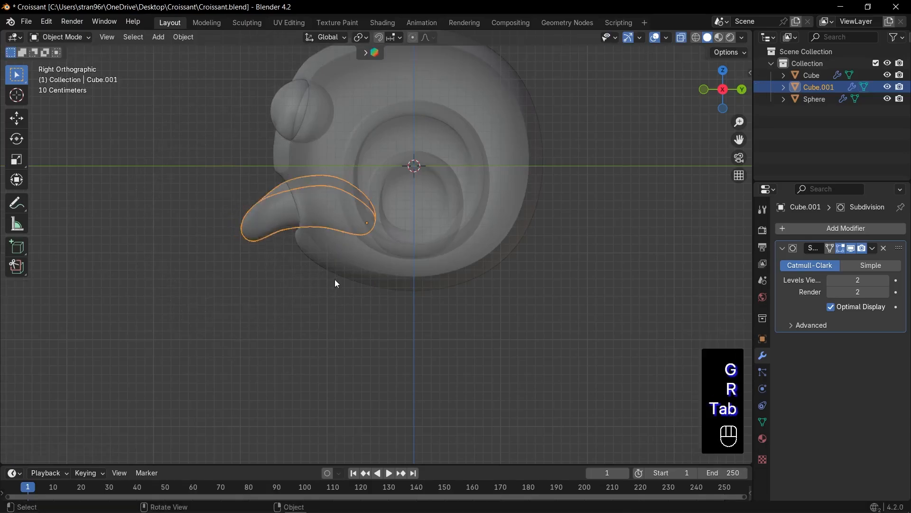
Scale the tongue down in the front view to fit inside the mouth and adjust its position from the side
{"action": "key", "text": "alt+z"}
{"action": "middle_click_drag", "start_coordinate": [334, 258], "coordinate": [475, 277]}
{"action": "key", "text": "KP_1"}
{"action": "key", "text": "s"}
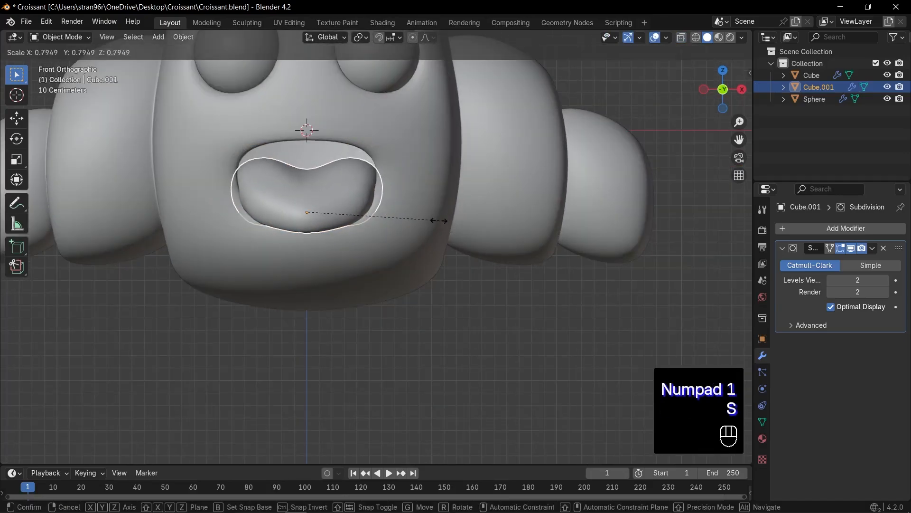
{"action": "left_click", "coordinate": [422, 220]}
{"action": "key", "text": "KP_3"}
{"action": "key", "text": "g"}
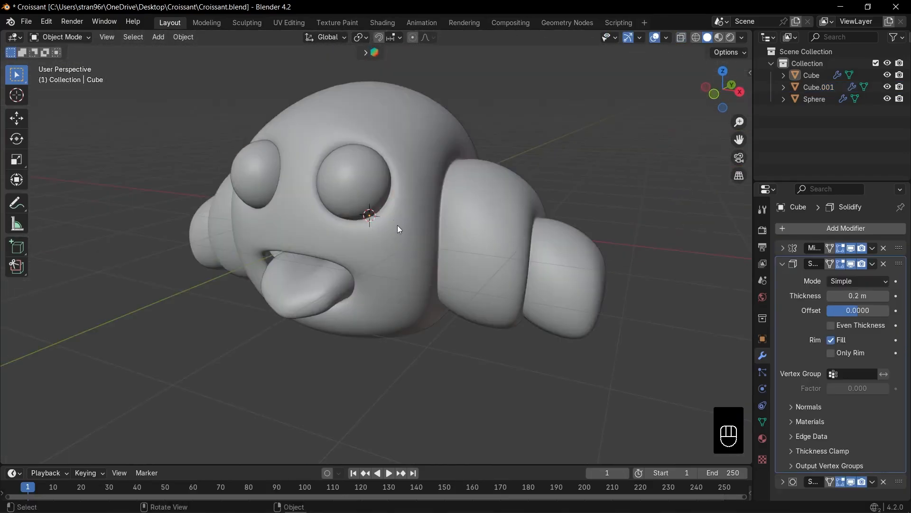
Edit the croissant body's mesh with the Subdivision Surface modifier's On Cage display enabled
{"action": "left_click", "coordinate": [400, 225]}
{"action": "key", "text": "Tab"}
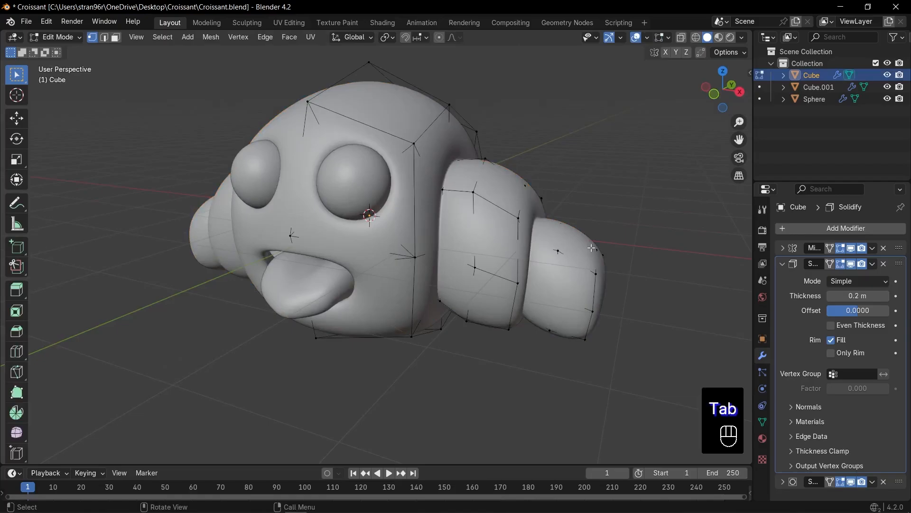
{"action": "left_click", "coordinate": [782, 265]}
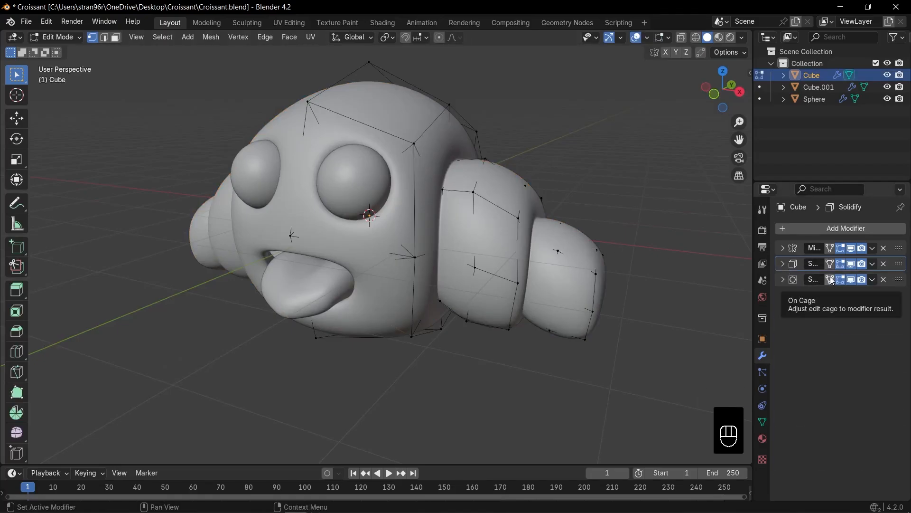
{"action": "left_click", "coordinate": [830, 280]}
Add a loop cut around the mouth opening and slide it outward from the rim
{"action": "middle_click_drag", "start_coordinate": [631, 315], "coordinate": [382, 243]}
{"action": "key", "text": "ctrl+r"}
{"action": "left_click", "coordinate": [382, 243]}
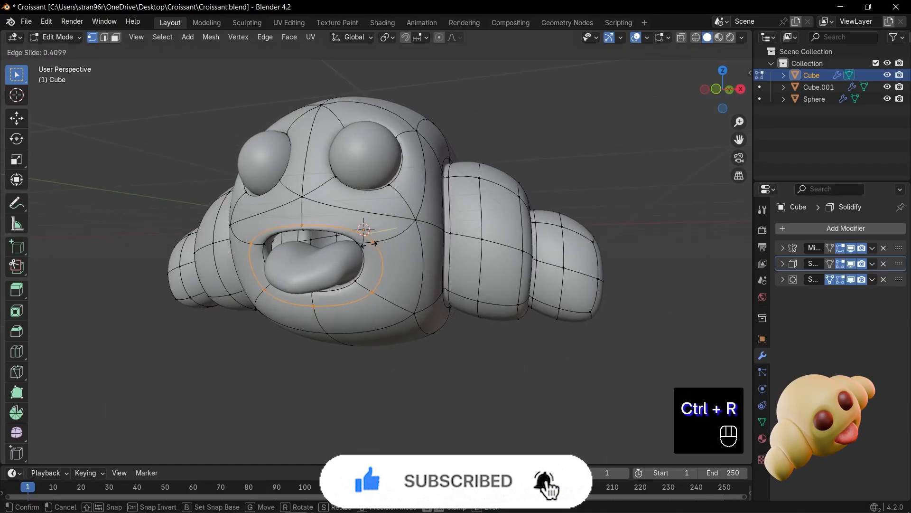
{"action": "left_click", "coordinate": [374, 244]}
Add a loop cut around the eye opening, slide it near the rim and return to Object Mode
{"action": "middle_click_drag", "start_coordinate": [374, 244], "coordinate": [387, 223]}
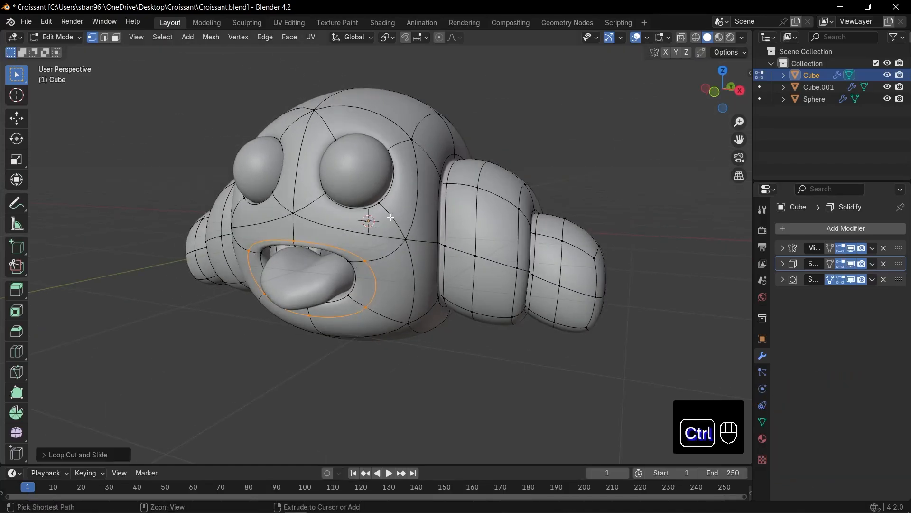
{"action": "key", "text": "ctrl+r"}
{"action": "left_click", "coordinate": [389, 219]}
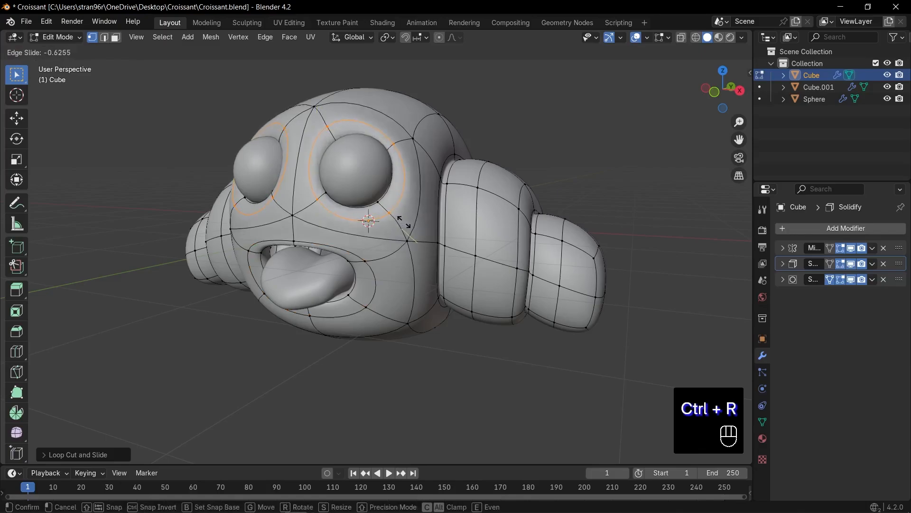
{"action": "left_click", "coordinate": [399, 220]}
{"action": "key", "text": "Tab"}
{"action": "middle_click_drag", "start_coordinate": [388, 221], "coordinate": [368, 232]}
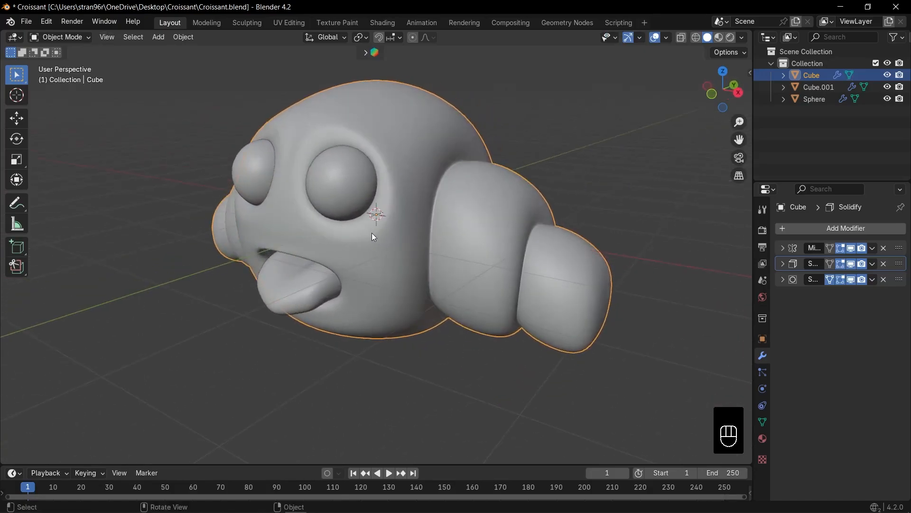
Switch to Material Preview and give the body's material a golden tan base color with hue about 0.09 and saturation about 0.89
{"action": "key", "text": "KP_1"}
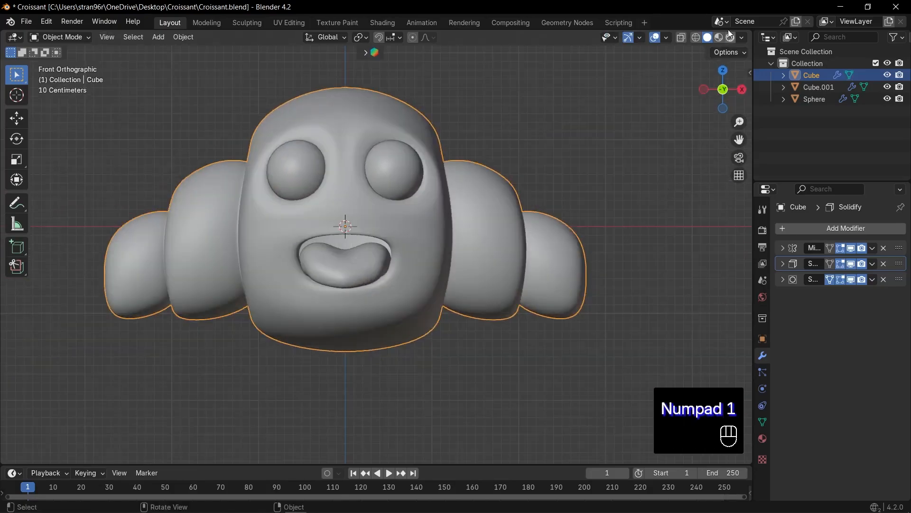
{"action": "left_click", "coordinate": [718, 37]}
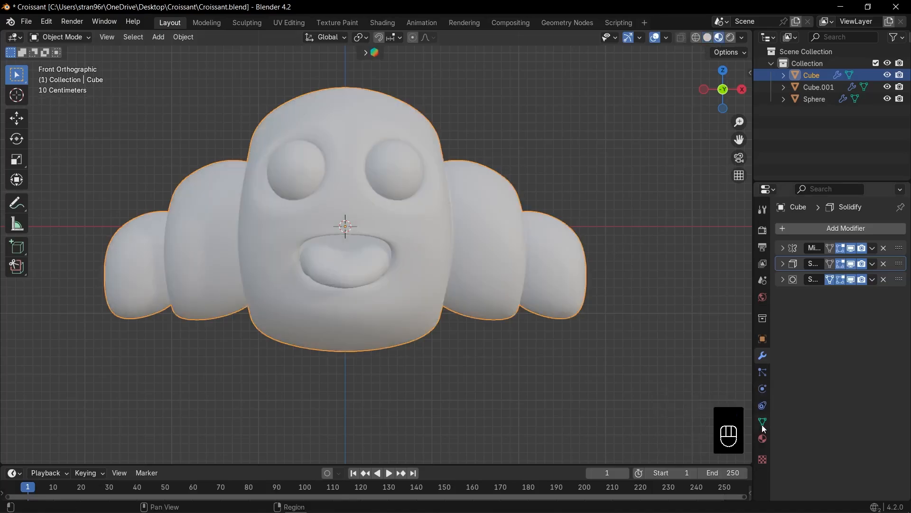
{"action": "left_click", "coordinate": [762, 439]}
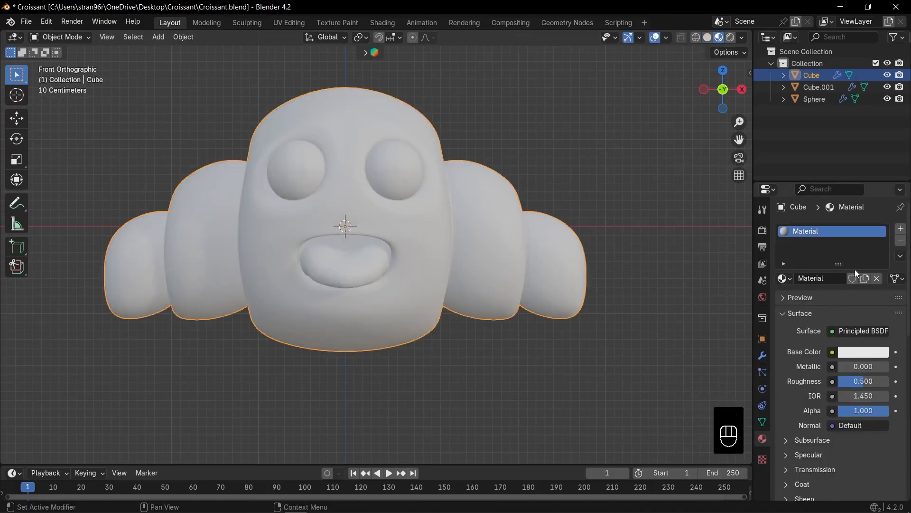
{"action": "left_click", "coordinate": [855, 352]}
{"action": "left_click_drag", "start_coordinate": [816, 235], "coordinate": [798, 243]}
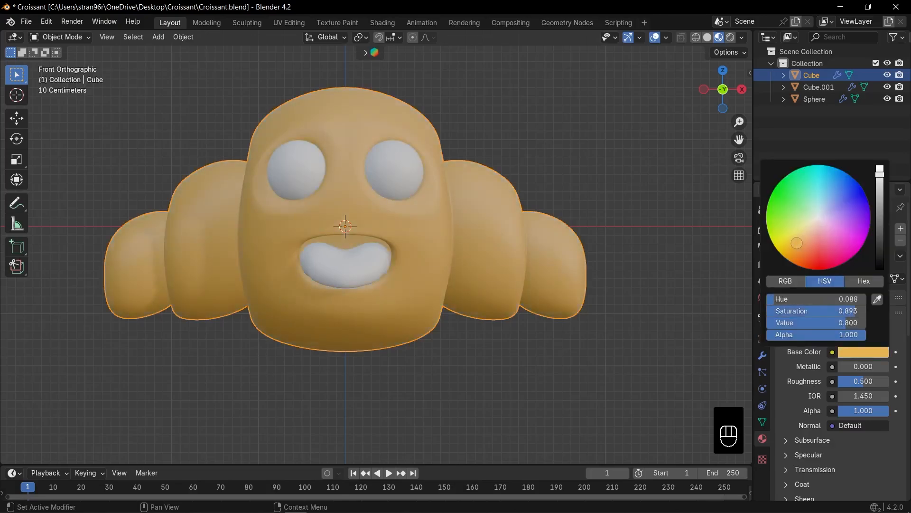
Create a new material for the eyeballs with a dark reddish-brown base color
{"action": "left_click", "coordinate": [411, 175]}
{"action": "left_click", "coordinate": [819, 278]}
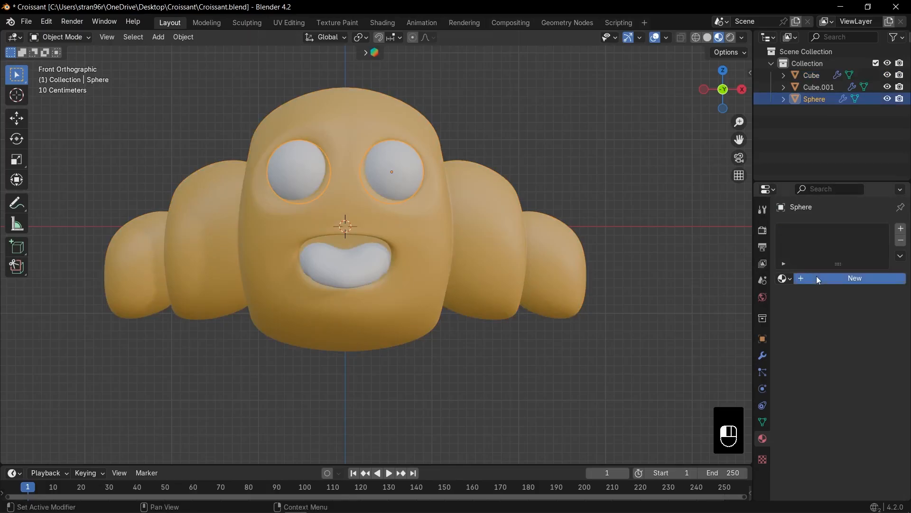
{"action": "left_click", "coordinate": [853, 352]}
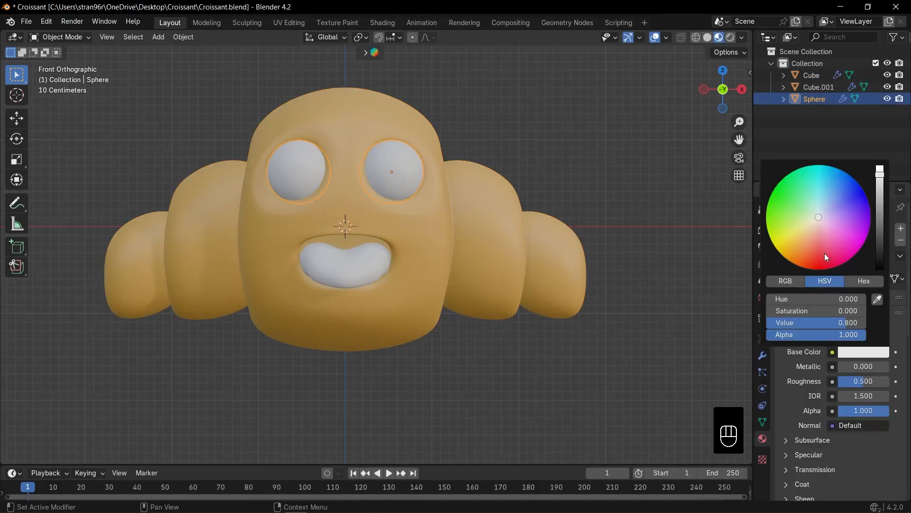
{"action": "left_click", "coordinate": [812, 258]}
{"action": "left_click_drag", "start_coordinate": [882, 196], "coordinate": [881, 223]}
Create a new material for the tongue with a red base color of hue 0.002, saturation 0.916 and value 0.8
{"action": "left_click", "coordinate": [372, 266]}
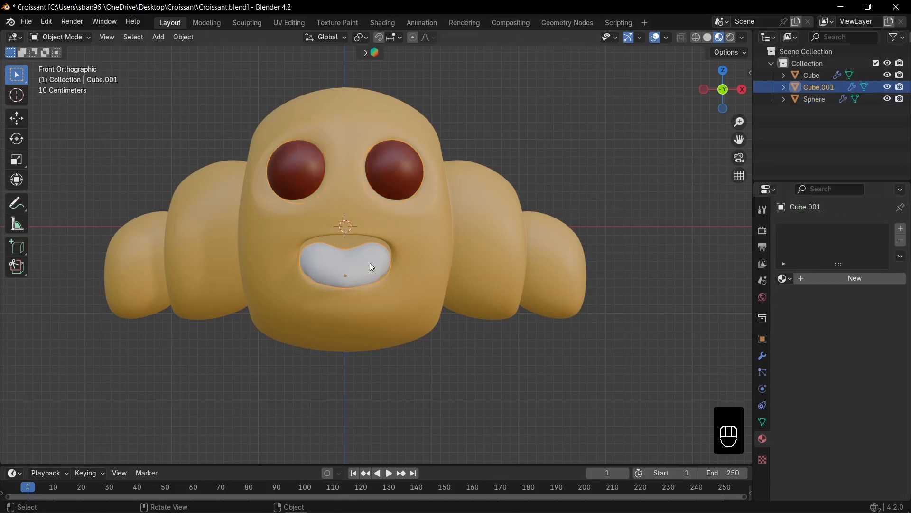
{"action": "left_click", "coordinate": [833, 278]}
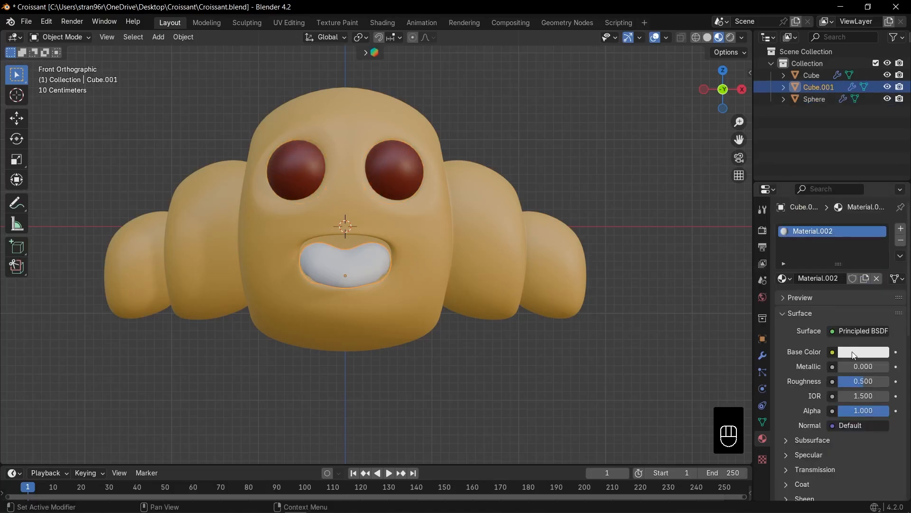
{"action": "left_click", "coordinate": [868, 351]}
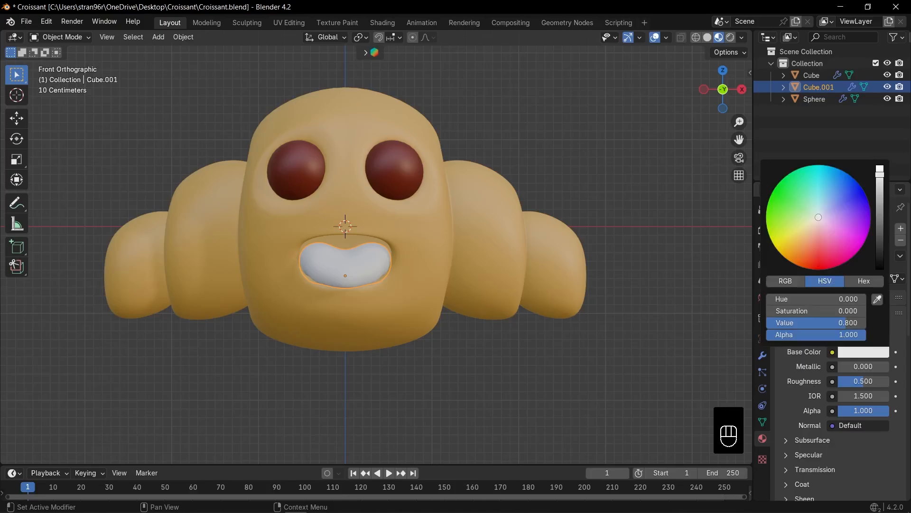
{"action": "left_click", "coordinate": [817, 252]}
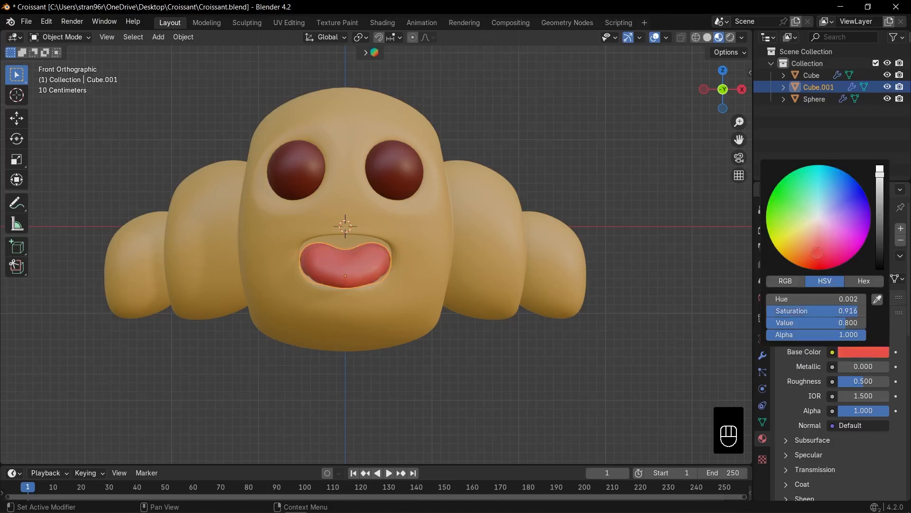
{"action": "left_click", "coordinate": [597, 236]}
{"action": "scroll", "coordinate": [597, 235], "scroll_direction": "down", "scroll_amount": 4}
{"action": "middle_click_drag", "start_coordinate": [596, 236], "coordinate": [548, 260]}
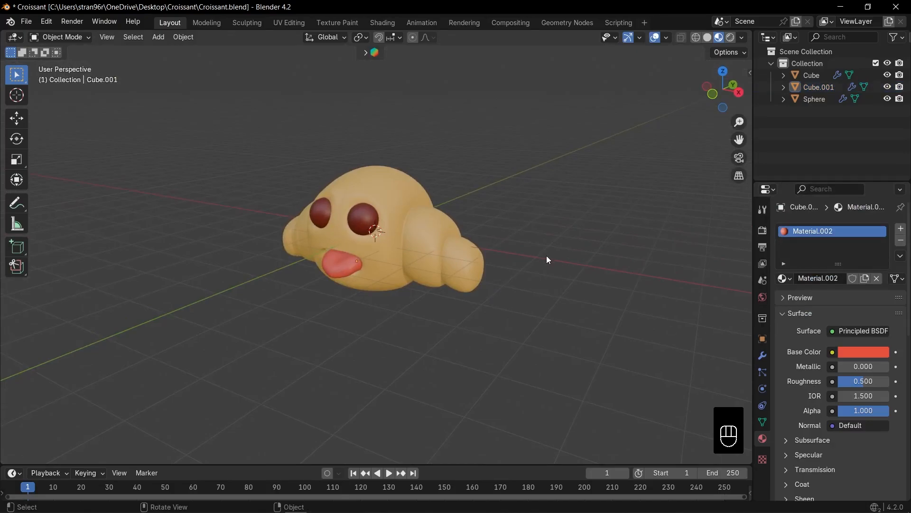